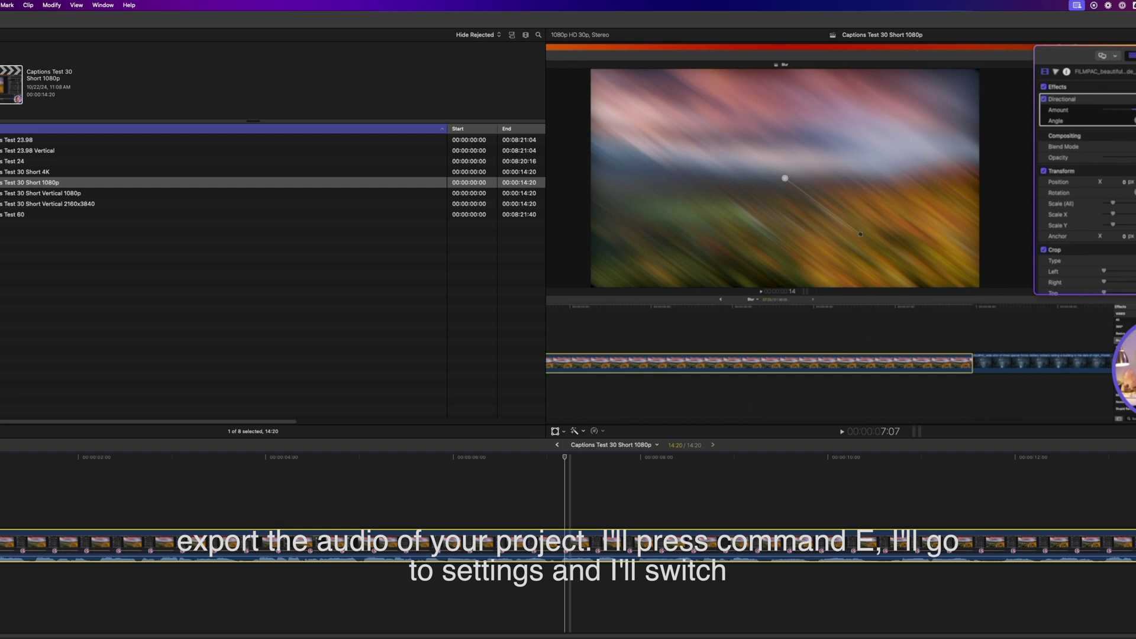
# - Export the project as Audio Only in MP3 format and save it to Downloads
pyautogui.press('super+e')
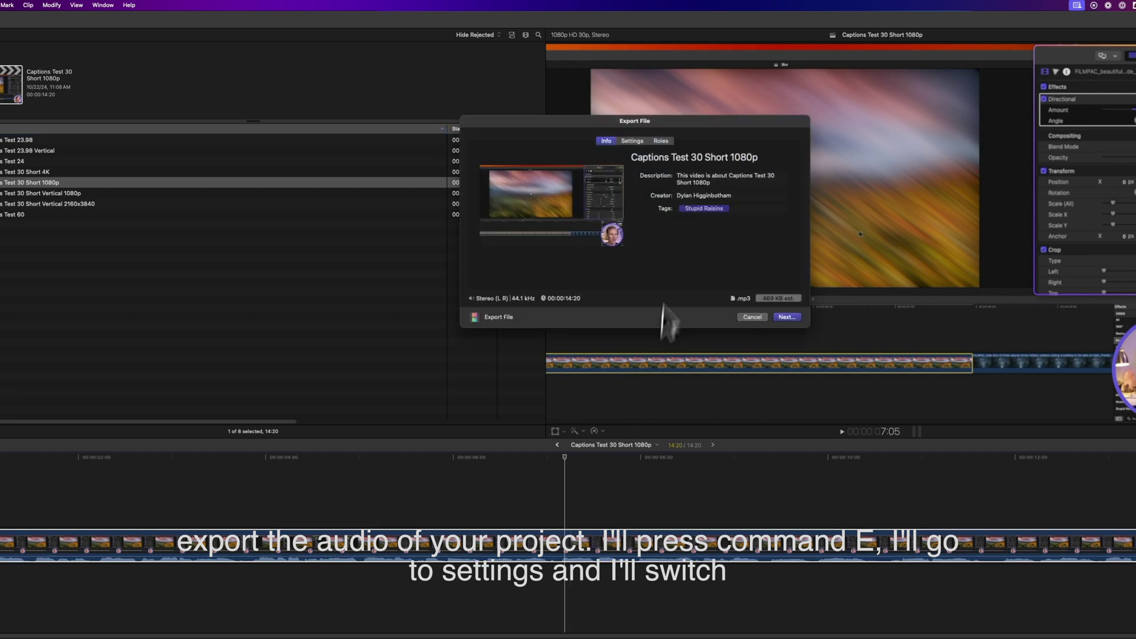
pyautogui.click(632, 141)
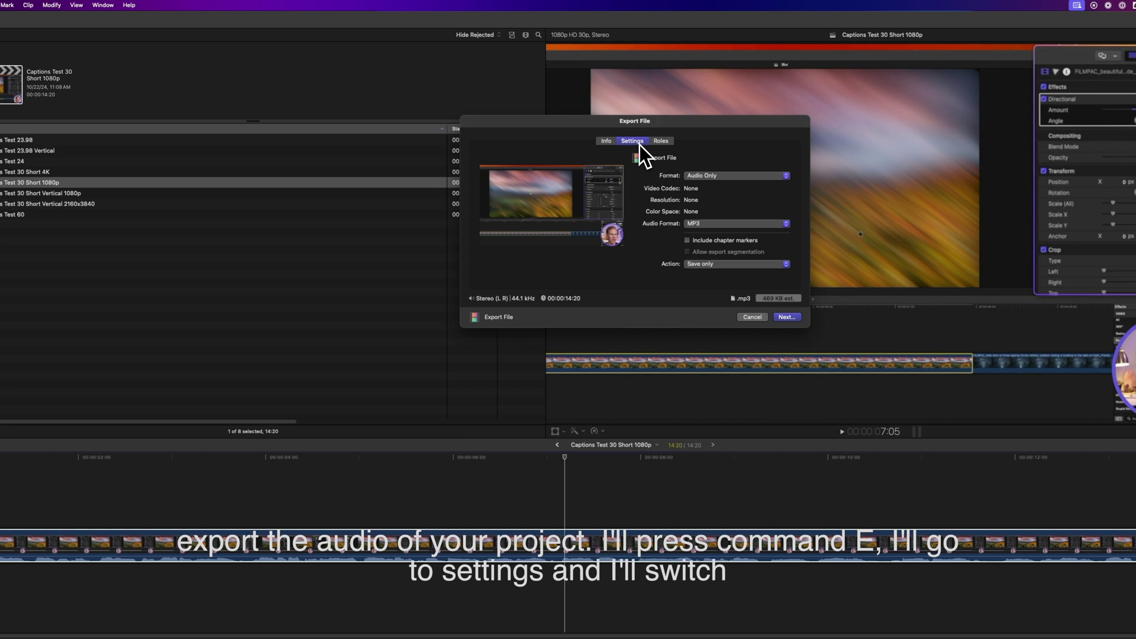
pyautogui.click(717, 175)
pyautogui.click(718, 176)
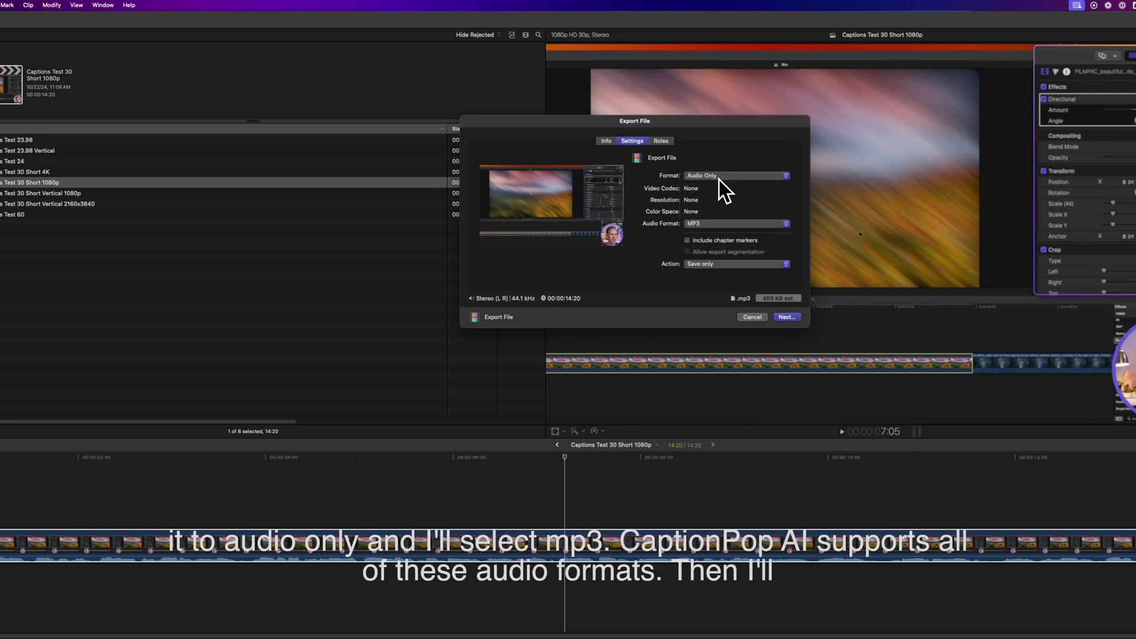
pyautogui.click(710, 222)
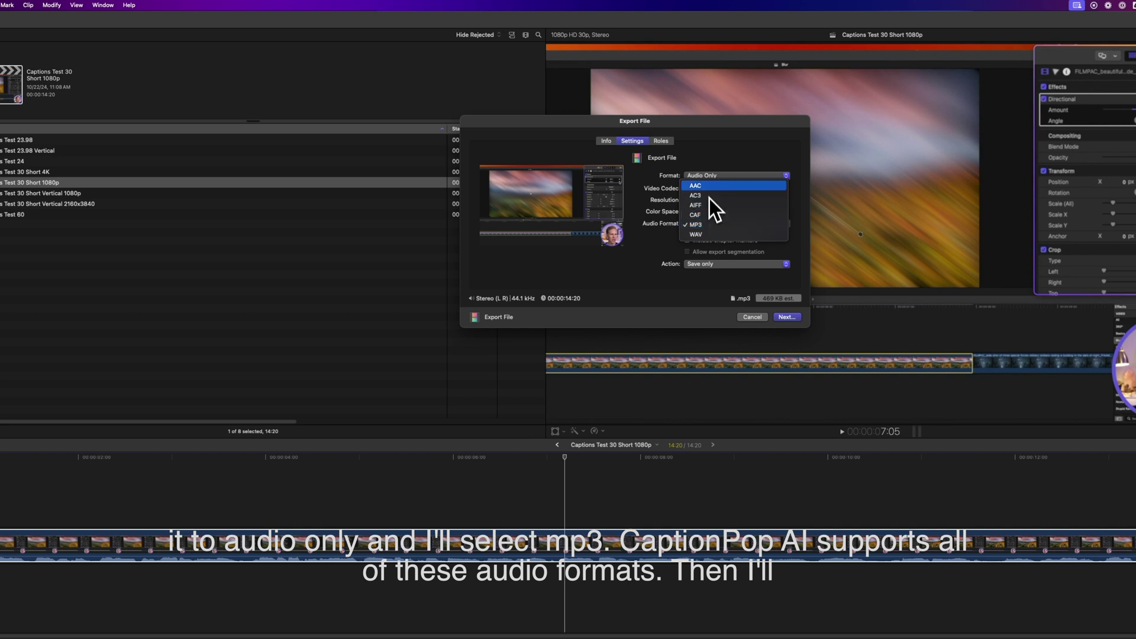
pyautogui.click(708, 229)
pyautogui.click(782, 320)
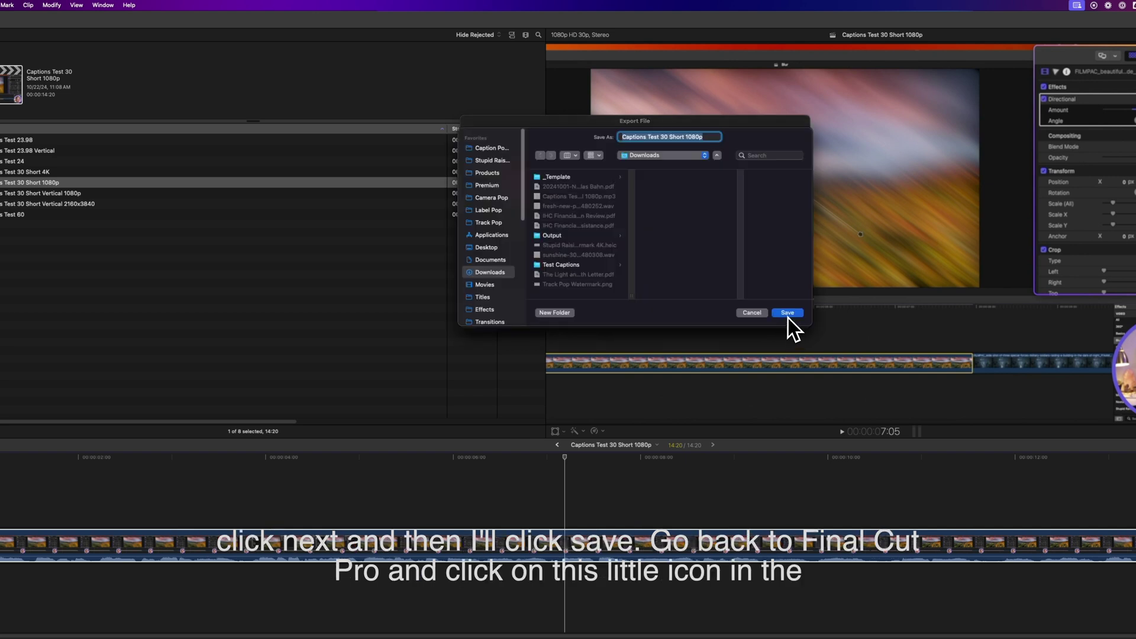
pyautogui.click(788, 314)
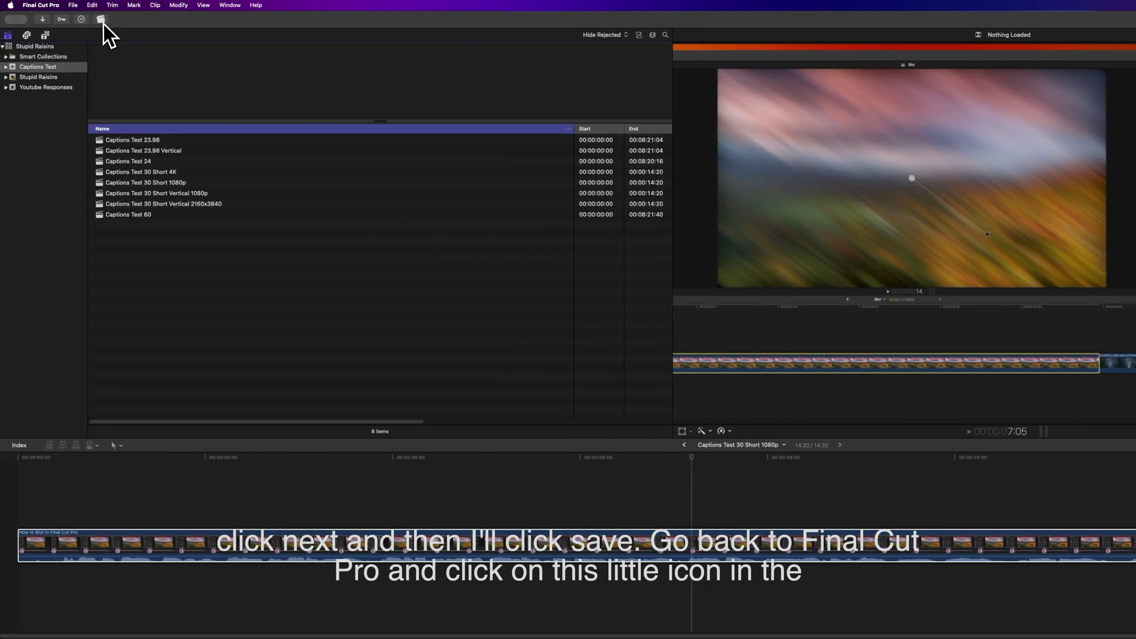
# - Launch Caption Pop AI, enter the keychain password to always allow access, and begin choosing audio
pyautogui.click(100, 19)
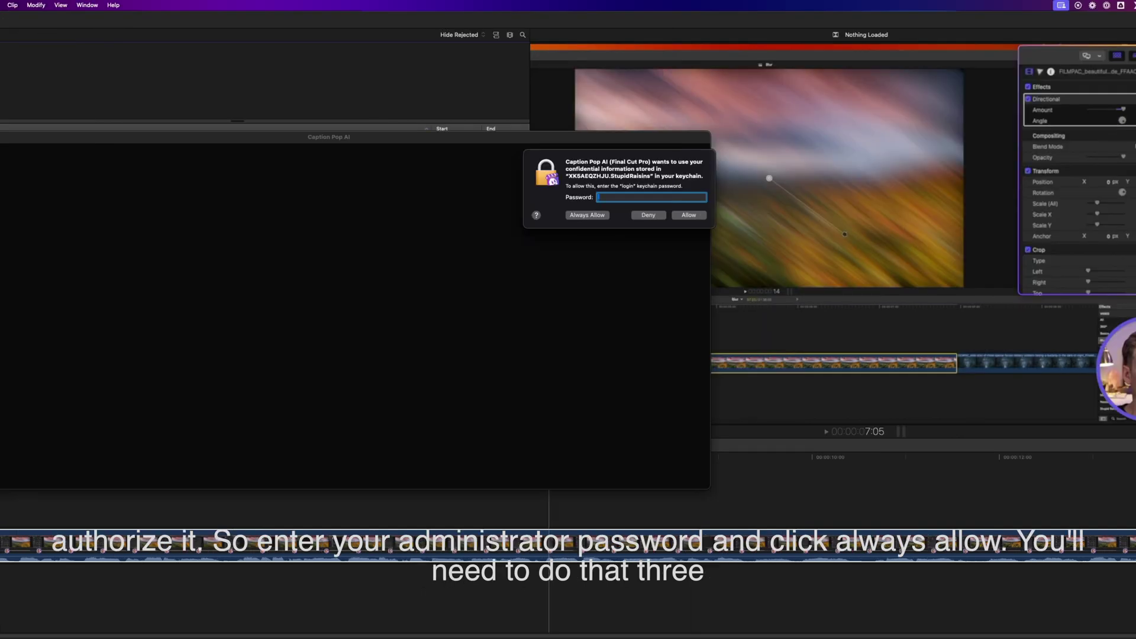
pyautogui.write('•')
pyautogui.click(592, 216)
pyautogui.write('••••••••')
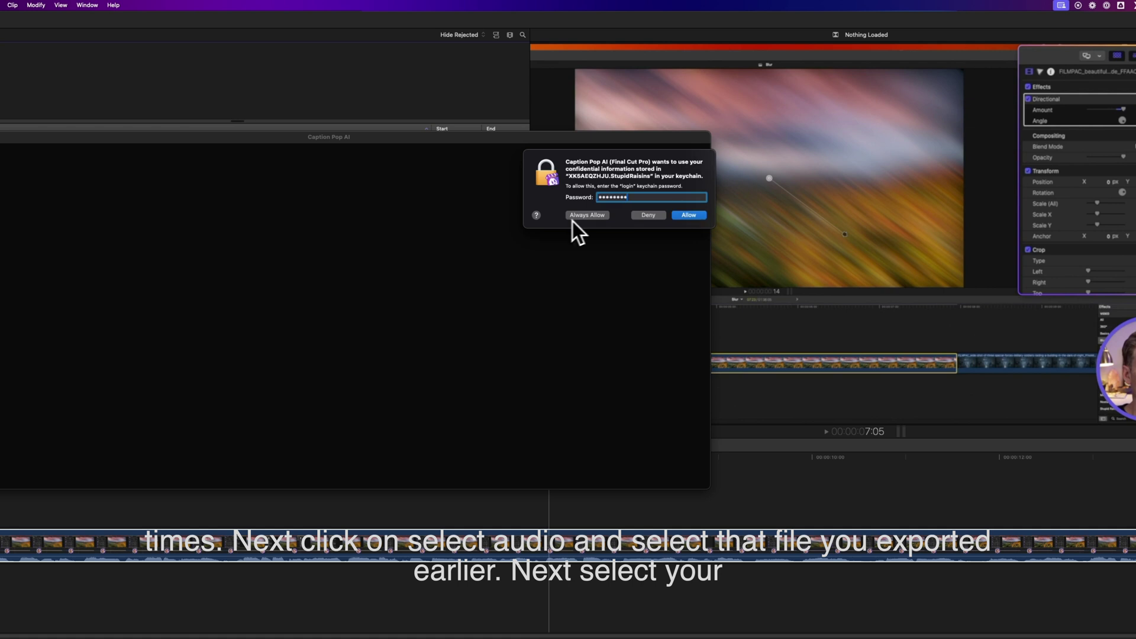
pyautogui.click(574, 215)
pyautogui.click(613, 322)
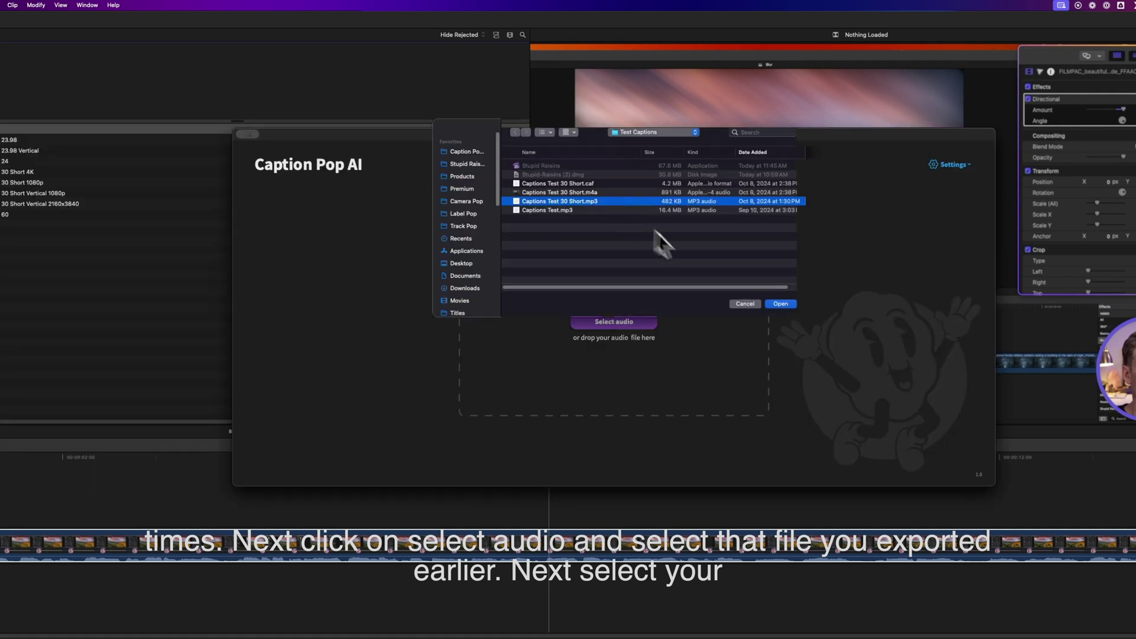
# - Load Captions Test 30 Short.mp3 into CaptionPop AI
pyautogui.click(781, 304)
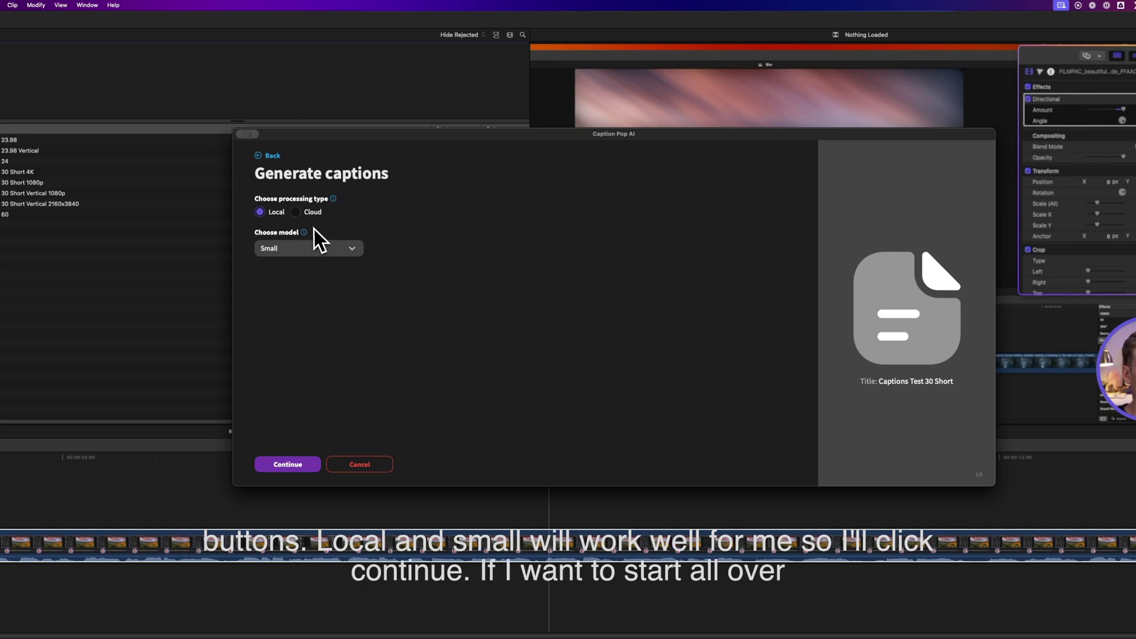
# - Generate the captions, then set frame rate 30p, size 59 and the ITF Devanagari Marathi font
pyautogui.click(300, 467)
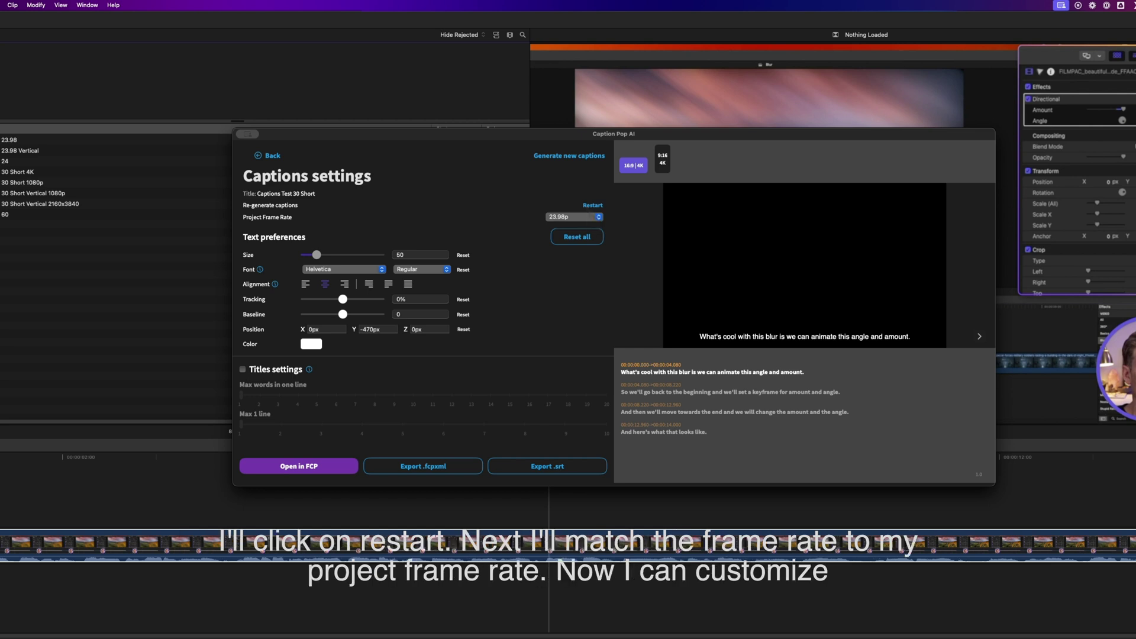
pyautogui.click(564, 218)
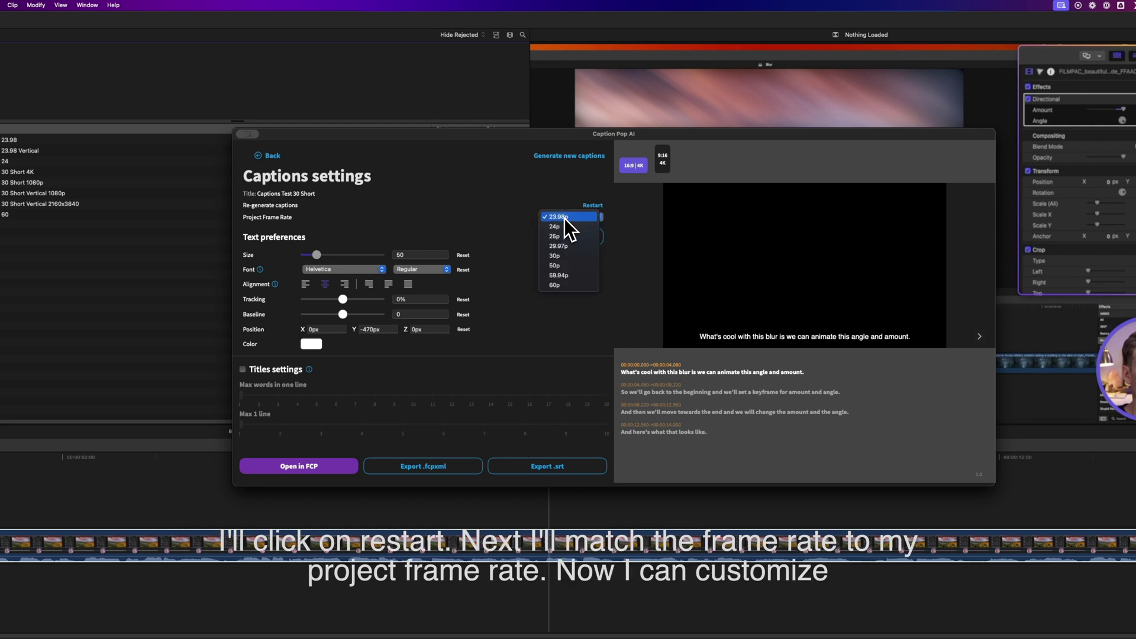
pyautogui.click(566, 255)
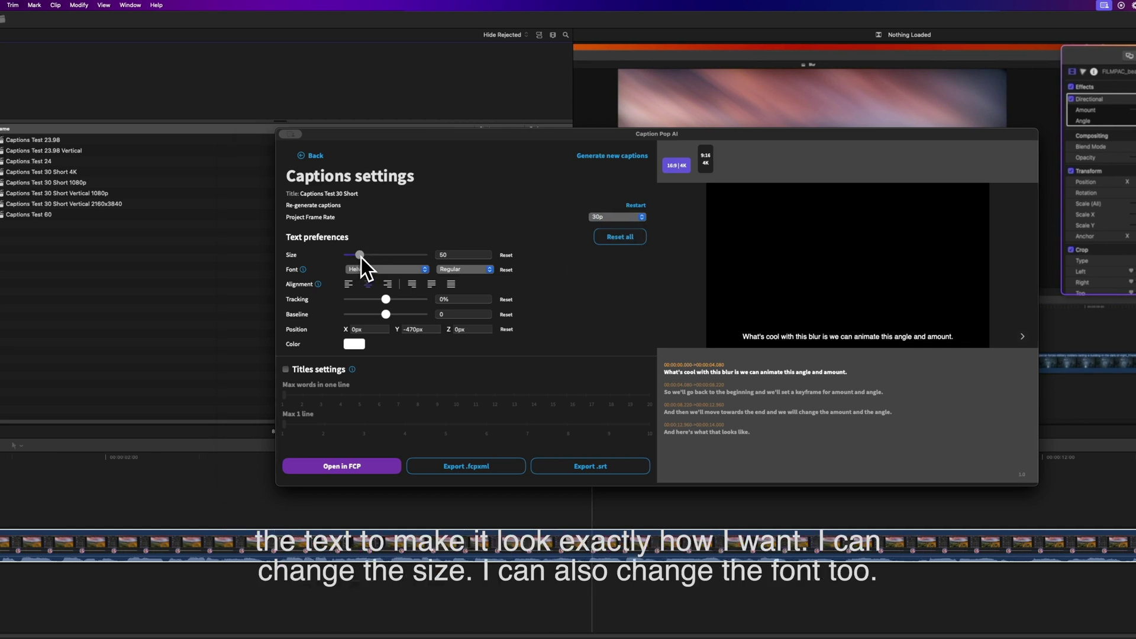
pyautogui.moveTo(360, 255); pyautogui.dragTo(363, 255)
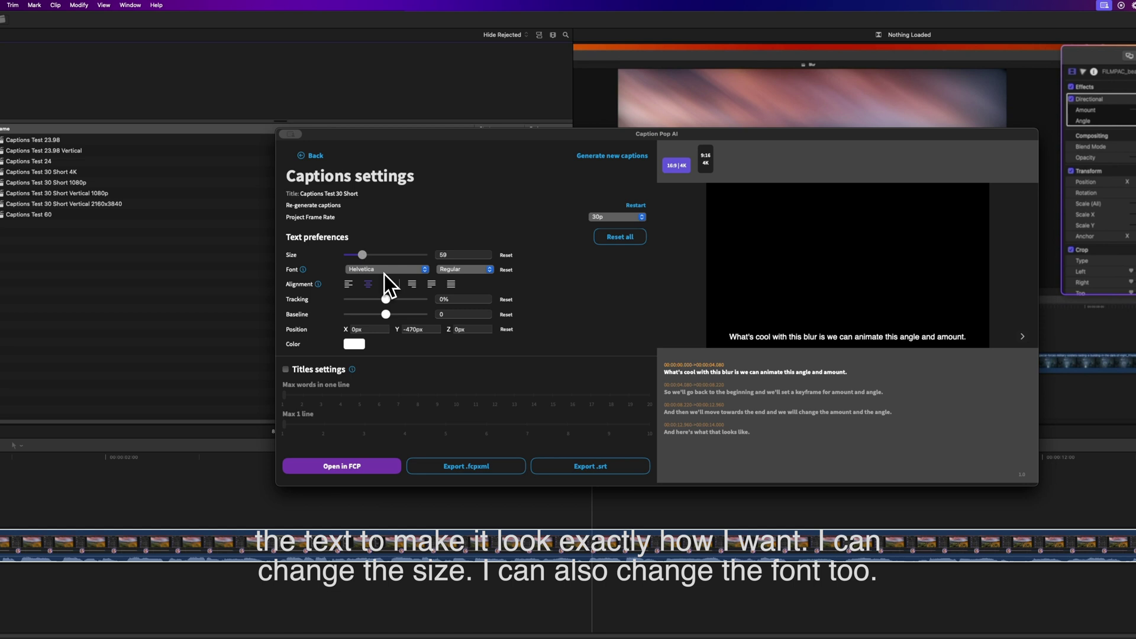
pyautogui.click(384, 273)
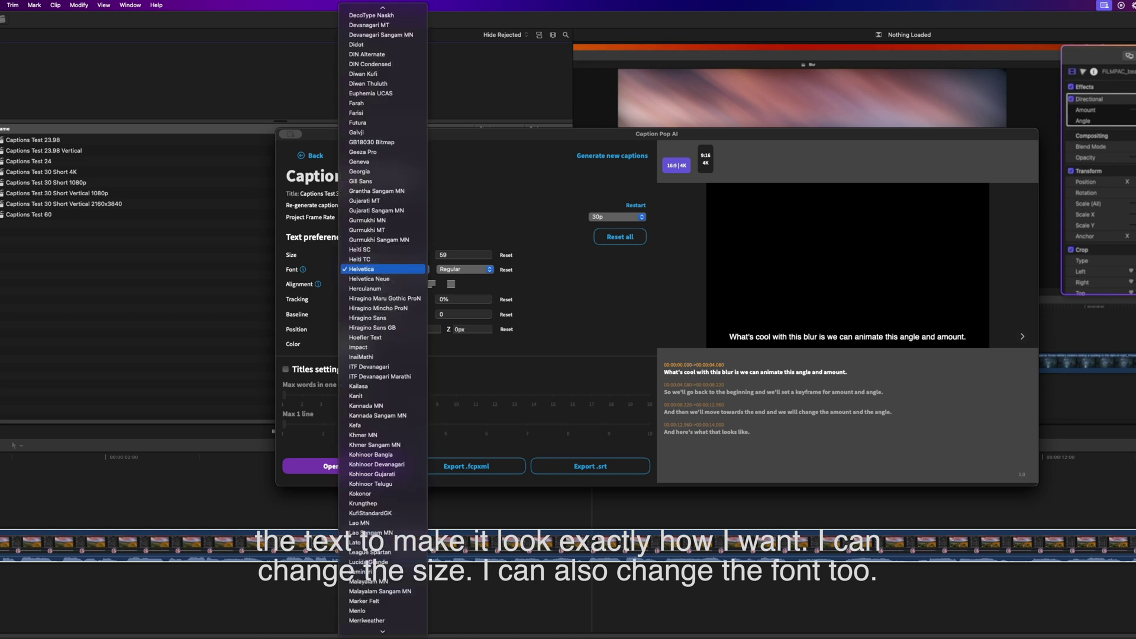
pyautogui.click(380, 376)
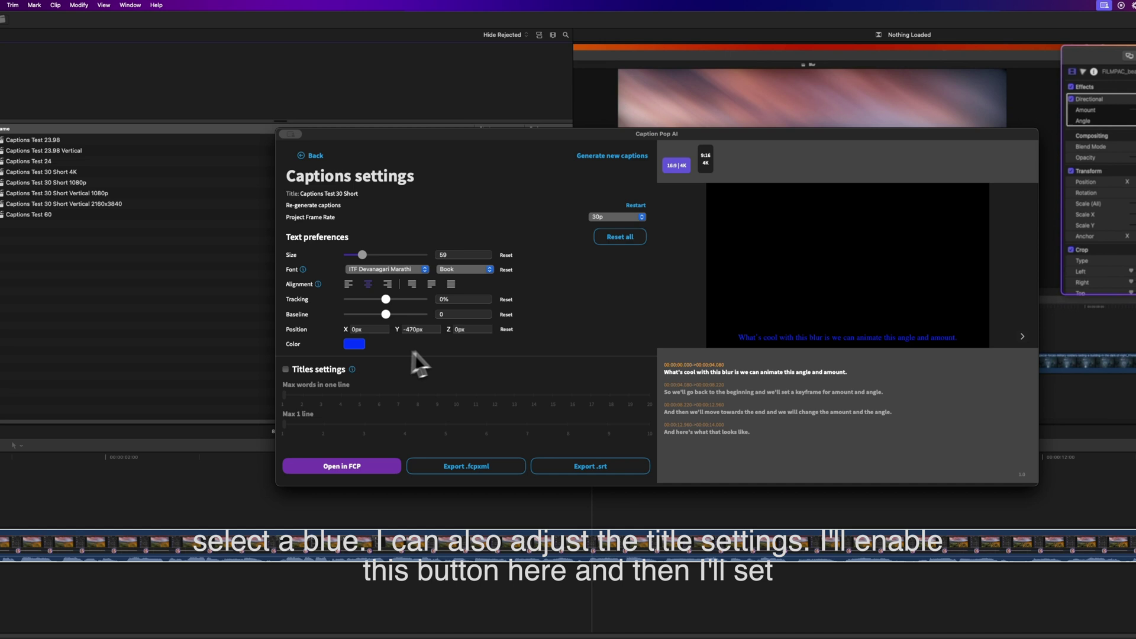
# - Enable line splitting, allow more words per line and 2 lines, and raise captions to Y -297.27px
pyautogui.click(288, 369)
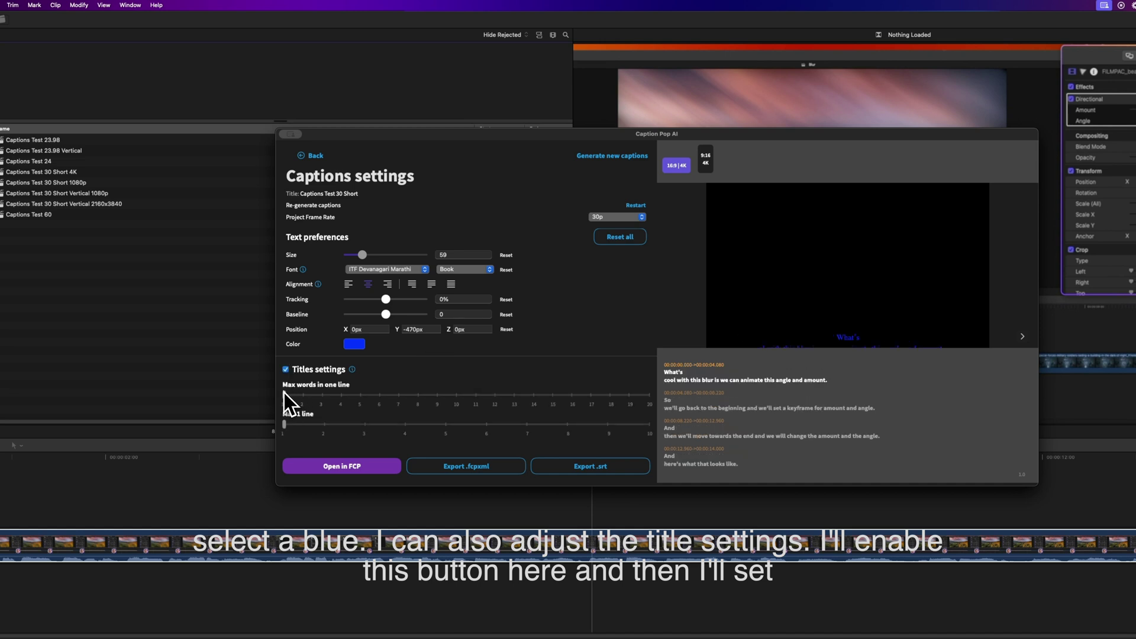
pyautogui.moveTo(284, 393); pyautogui.dragTo(436, 405)
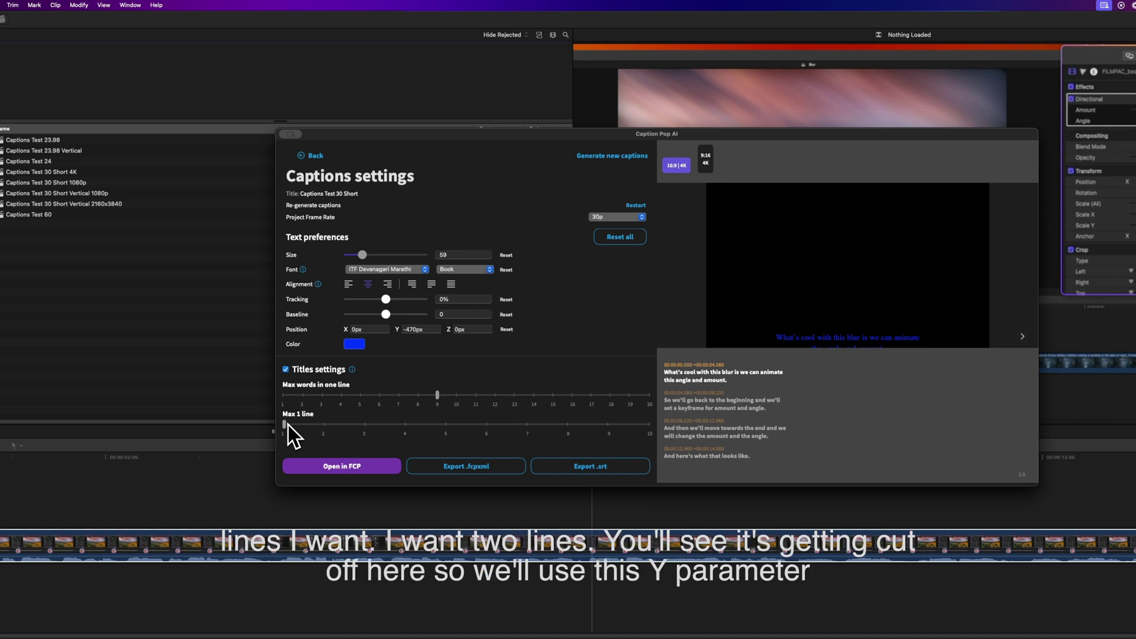
pyautogui.moveTo(288, 423); pyautogui.dragTo(316, 423)
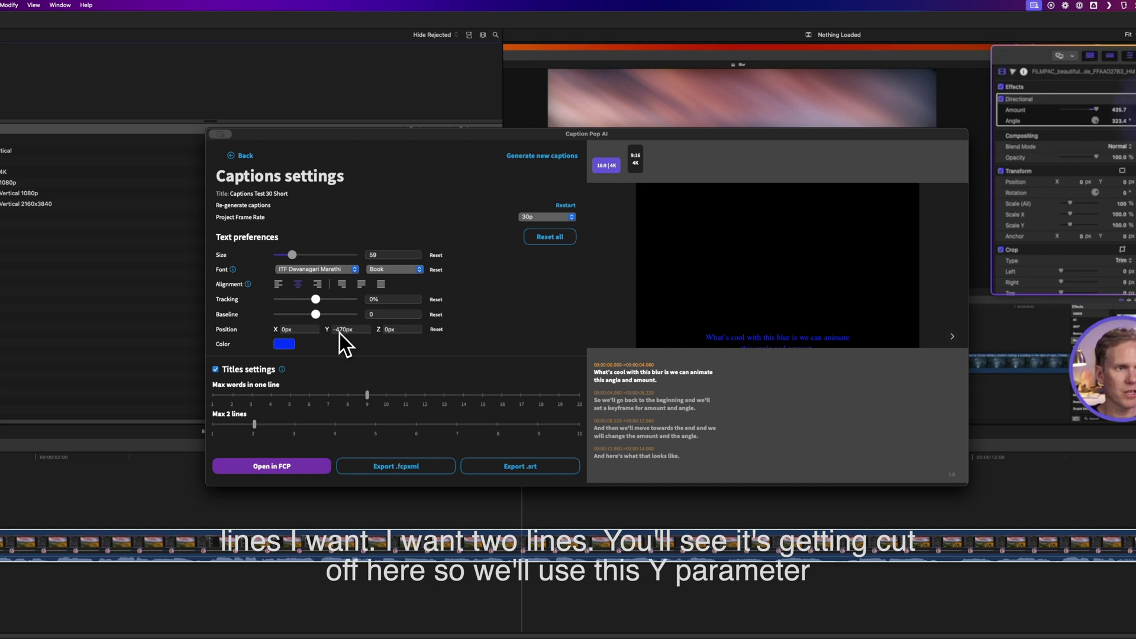
pyautogui.moveTo(327, 329); pyautogui.dragTo(337, 369)
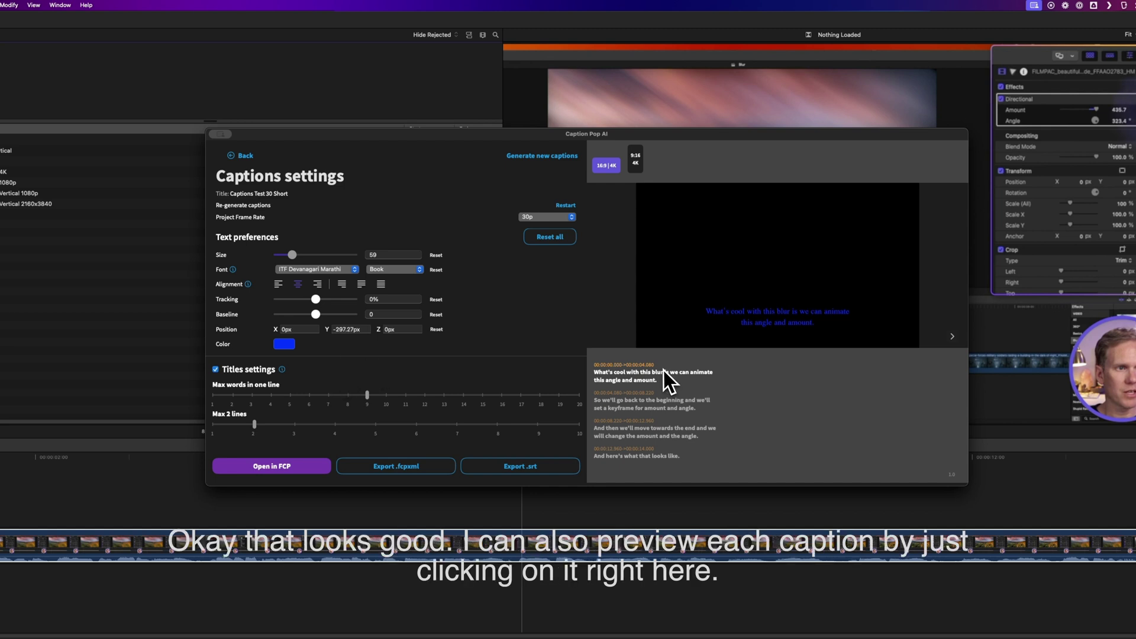
# - Preview the second, third and last generated captions
pyautogui.click(655, 406)
pyautogui.click(656, 436)
pyautogui.click(654, 457)
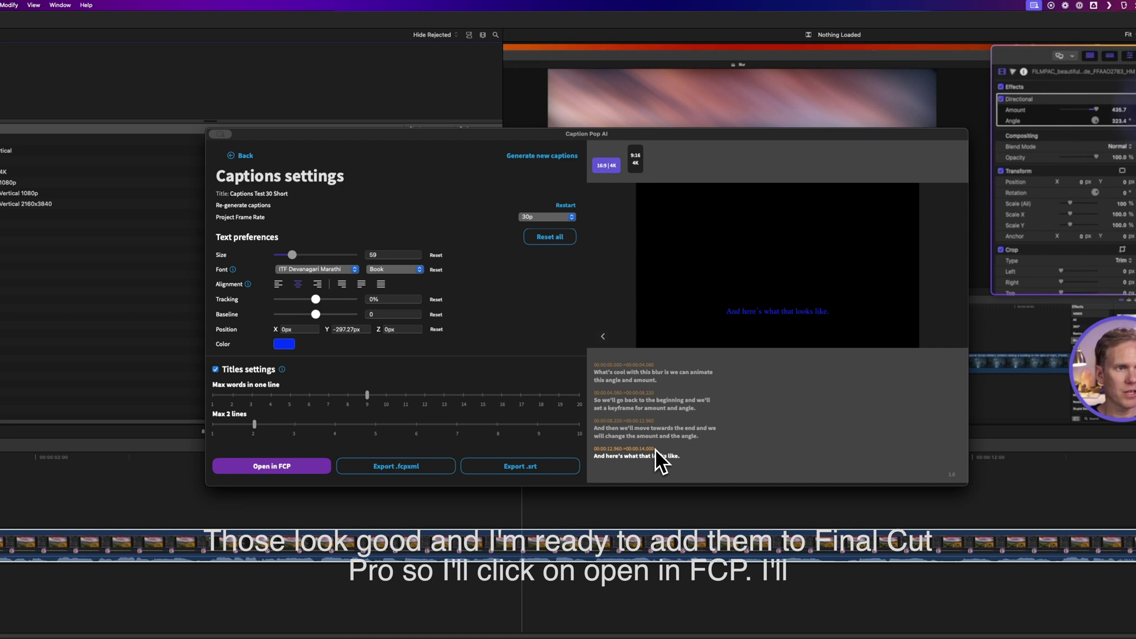
# - Import the captions into the Stupid Raisins library and minimize CaptionPop AI
pyautogui.click(283, 467)
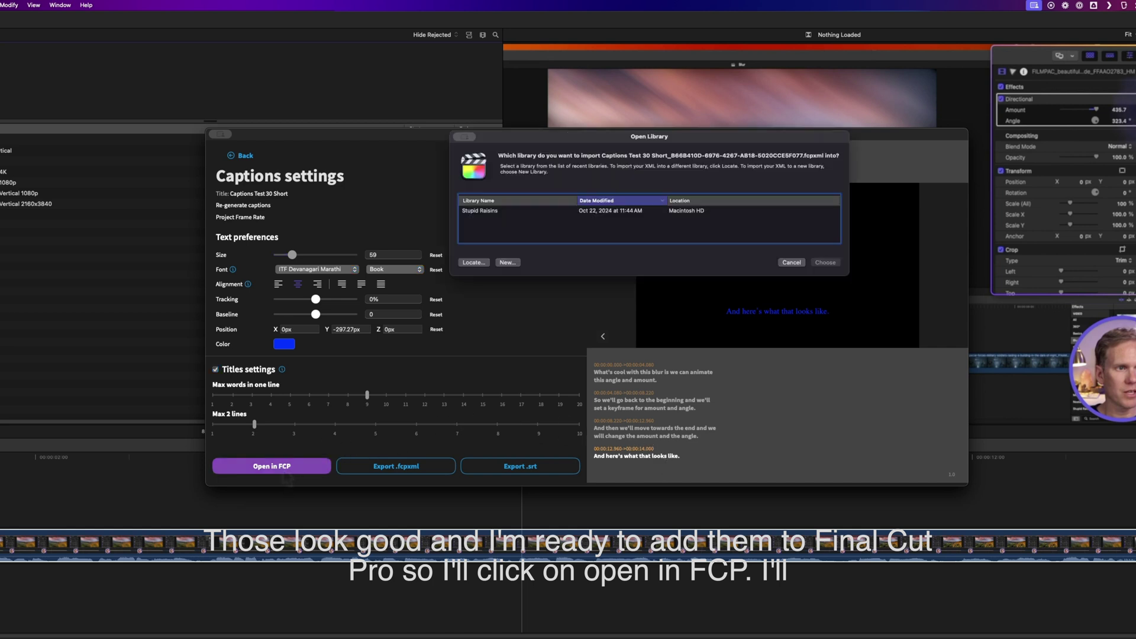
pyautogui.click(493, 211)
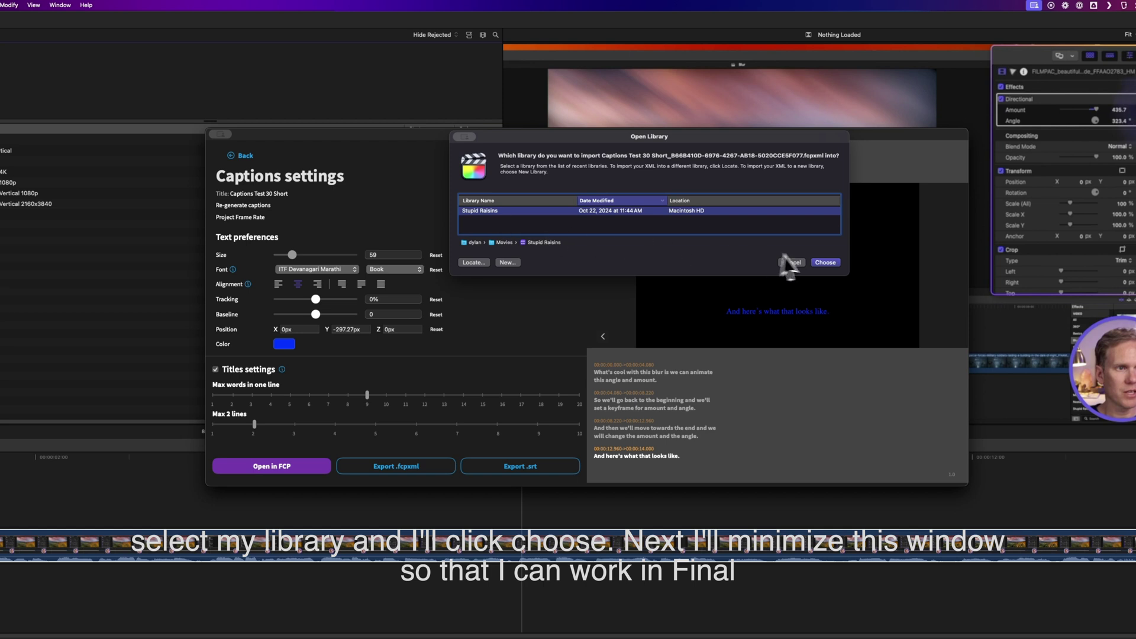
pyautogui.click(826, 263)
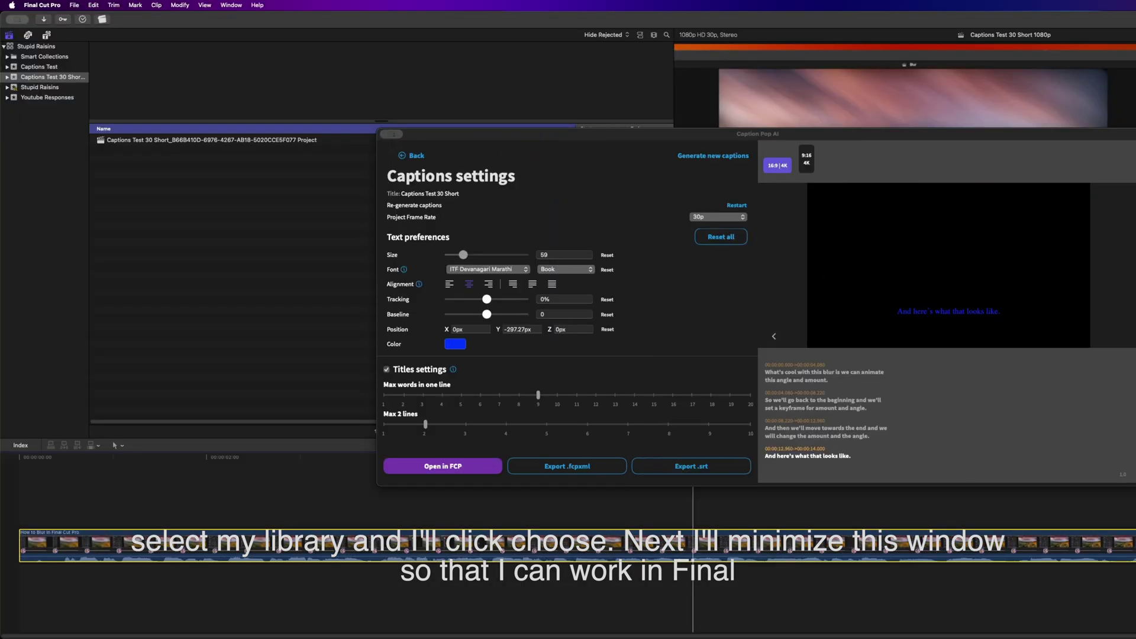
pyautogui.moveTo(221, 139)
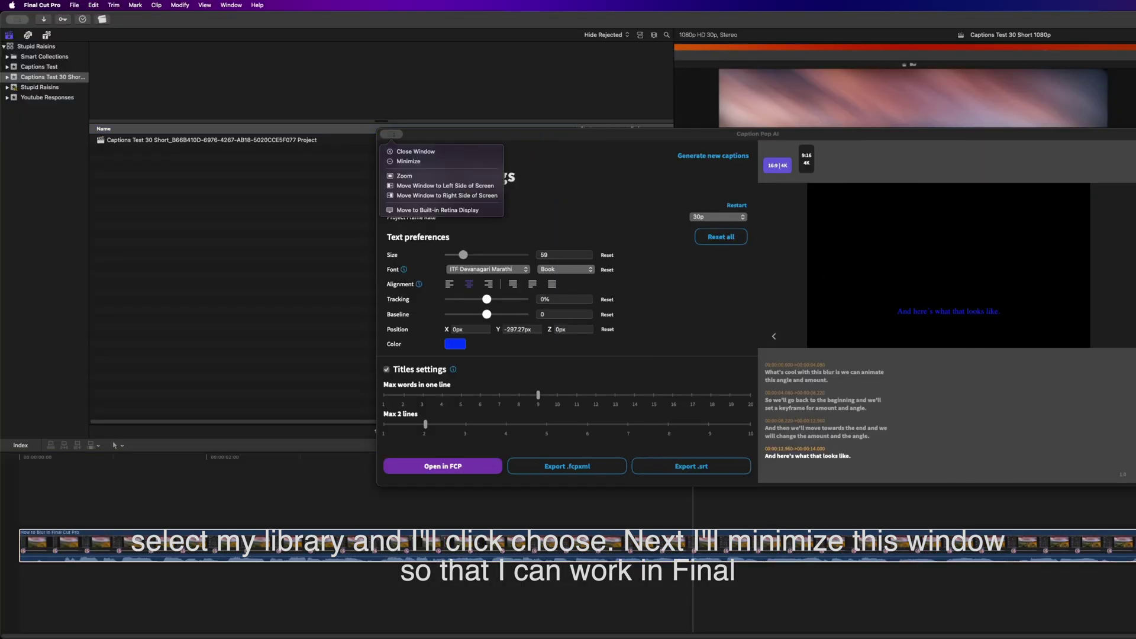
pyautogui.click(411, 162)
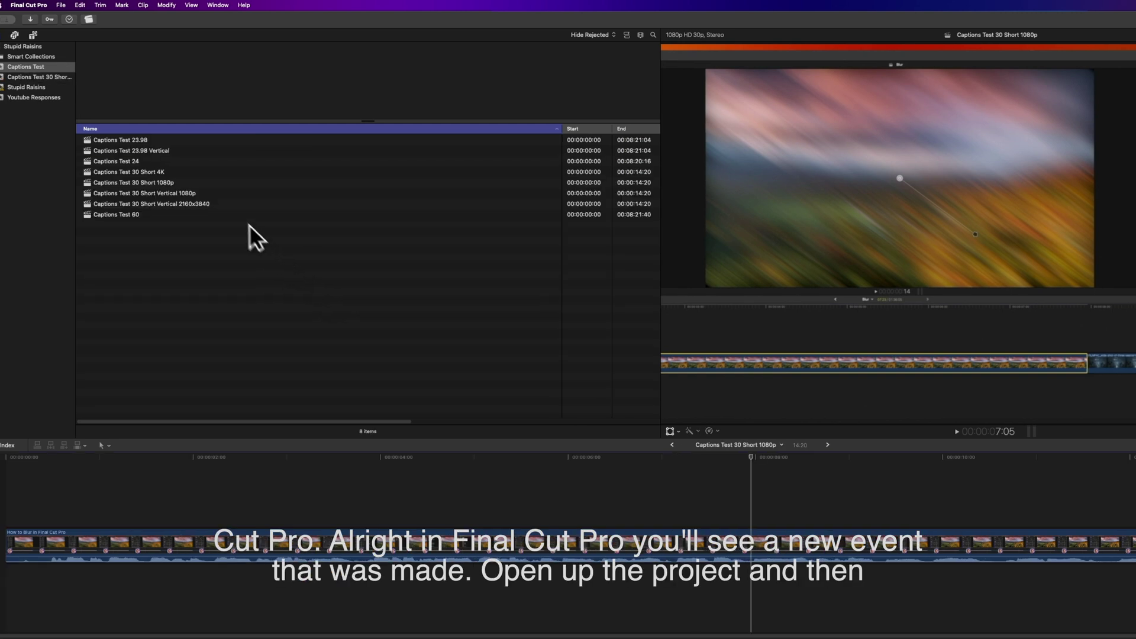
# - Open the new captions event's project and copy all its caption clips
pyautogui.click(34, 76)
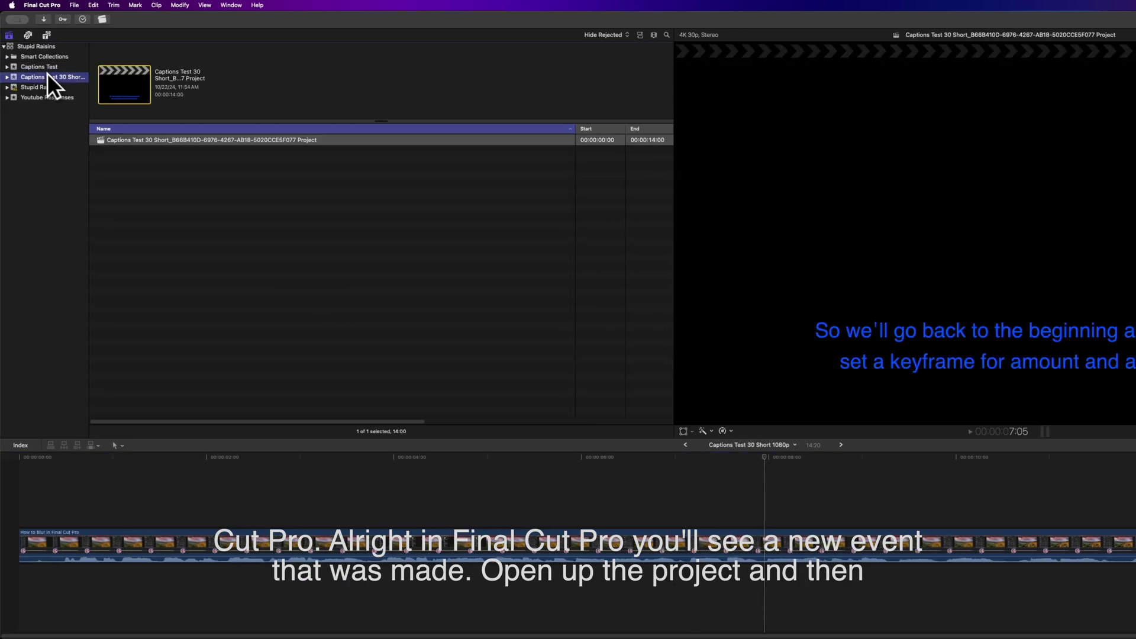
pyautogui.doubleClick(206, 139)
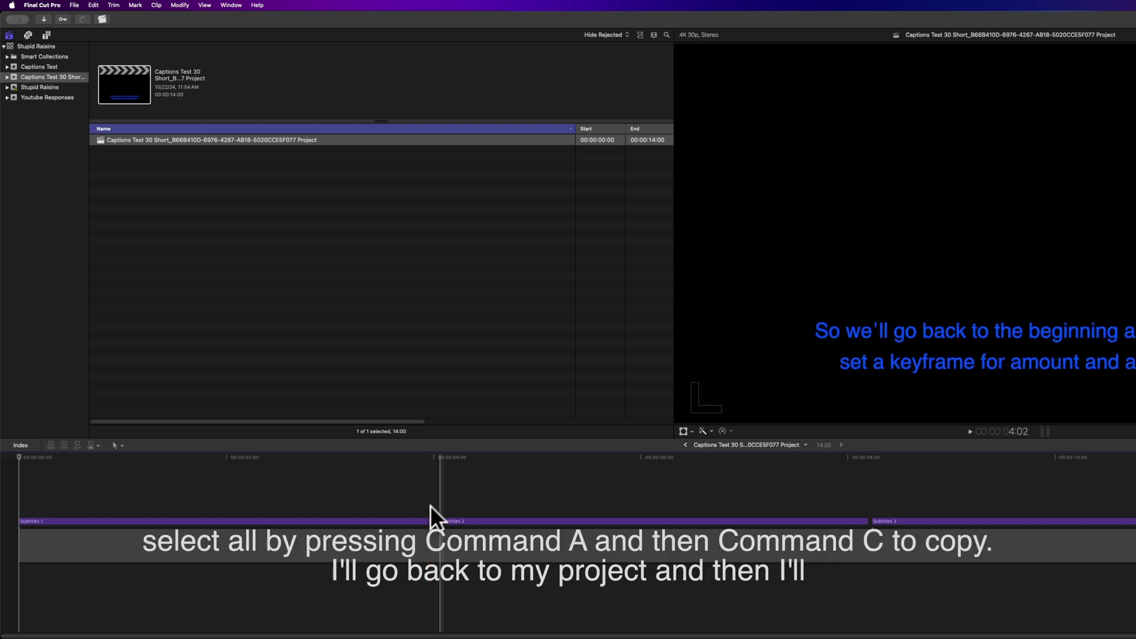
pyautogui.press('super+a')
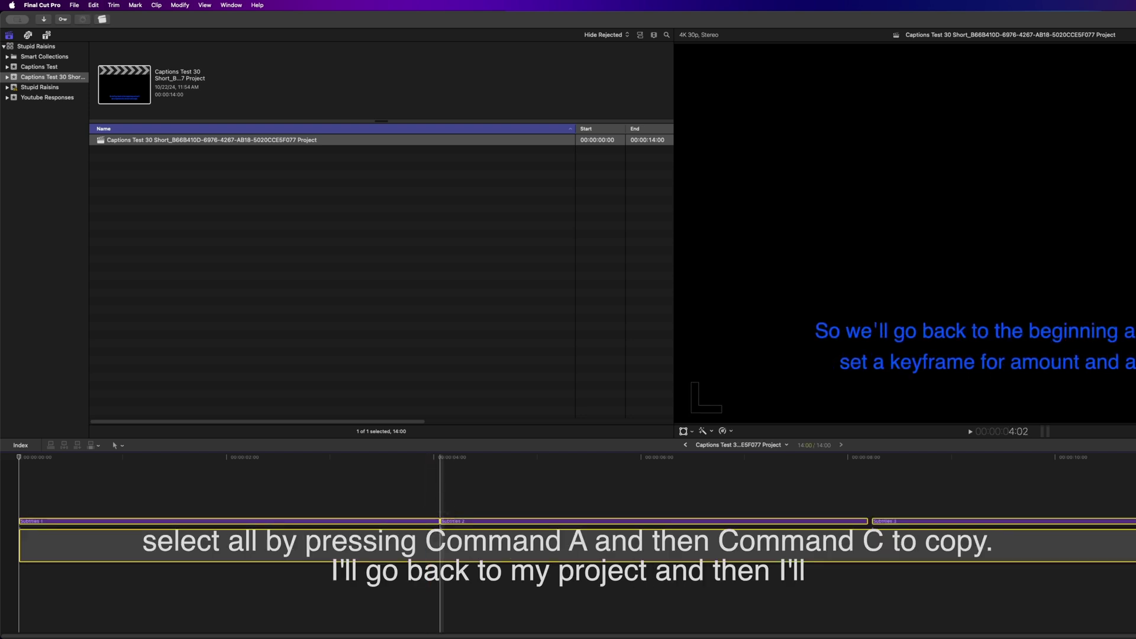
pyautogui.press('super+c')
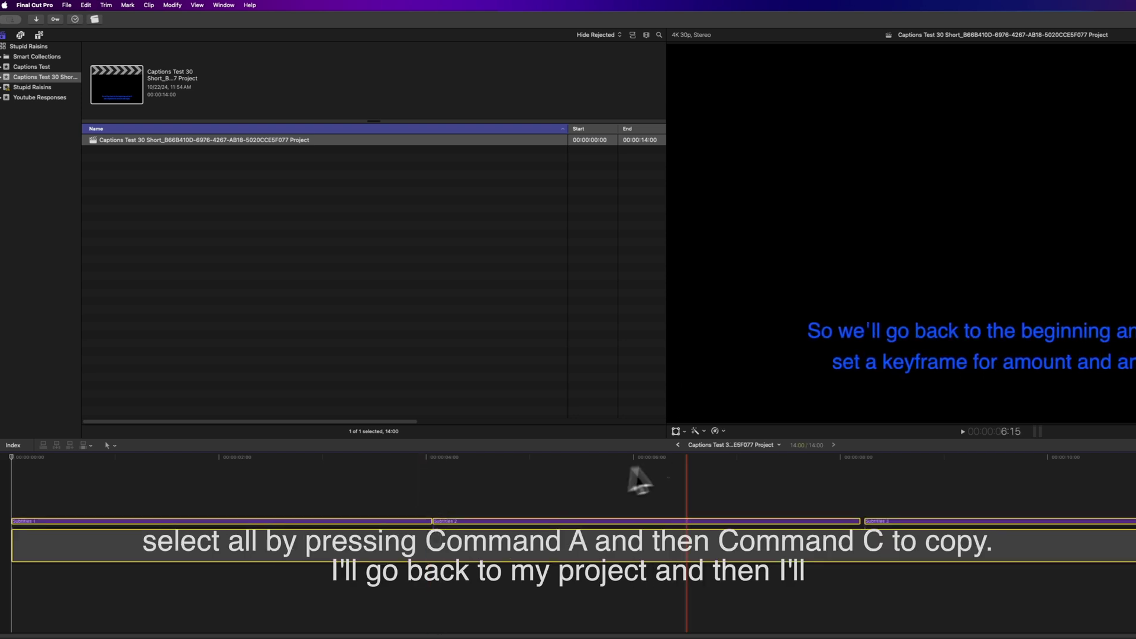
# - Paste the caption clips at the start of the Captions Test 30 Short 1080p project
pyautogui.click(685, 445)
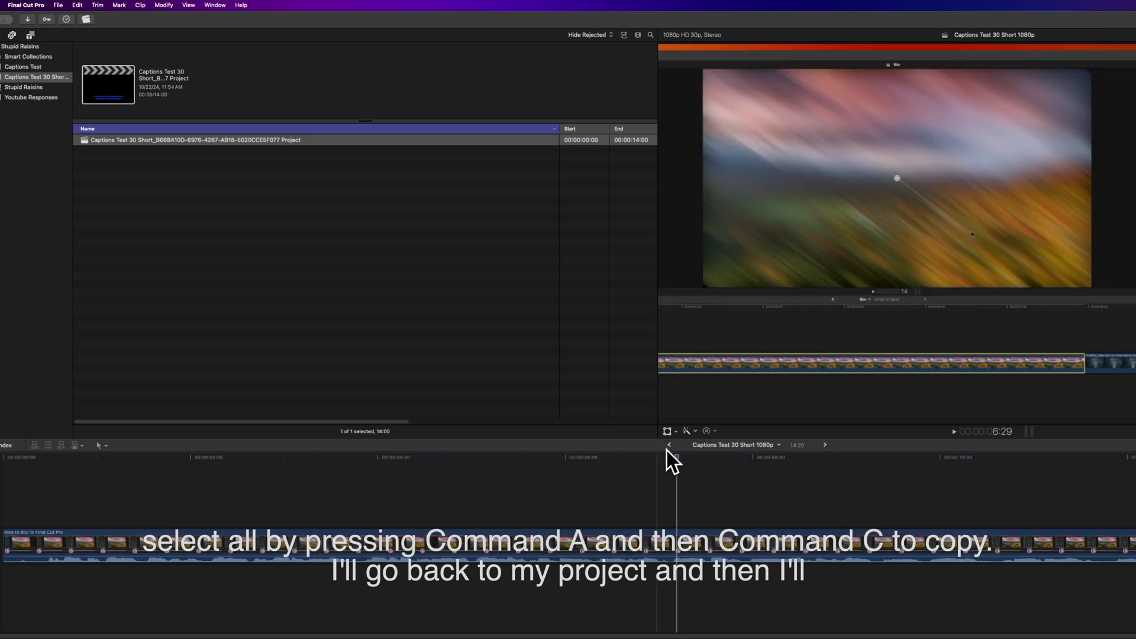
pyautogui.press('Home')
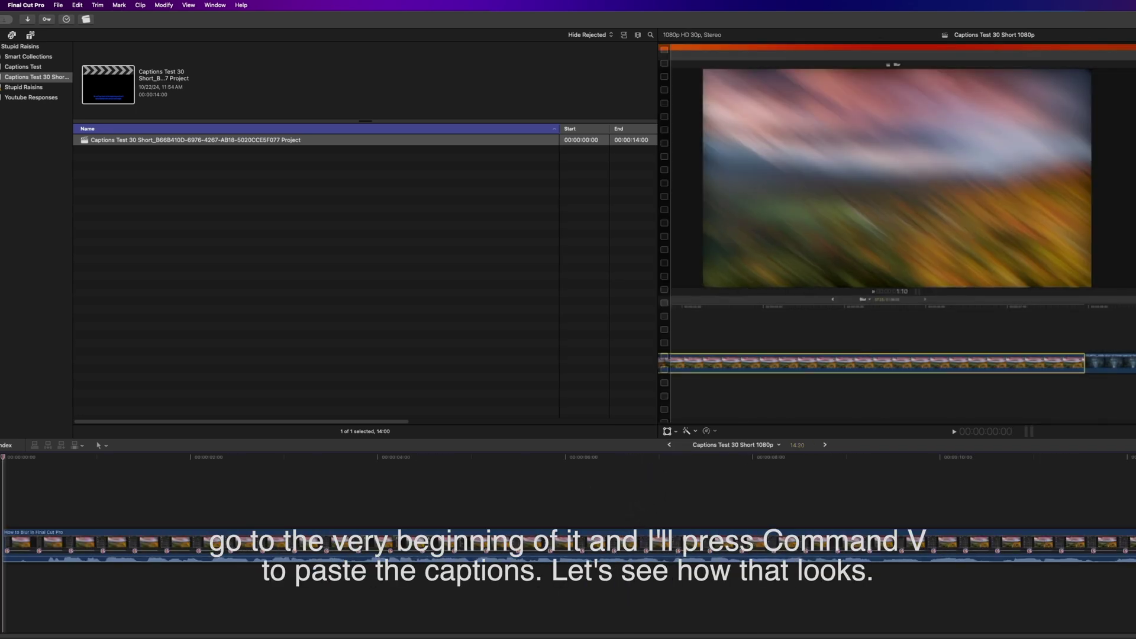
pyautogui.press('super+v')
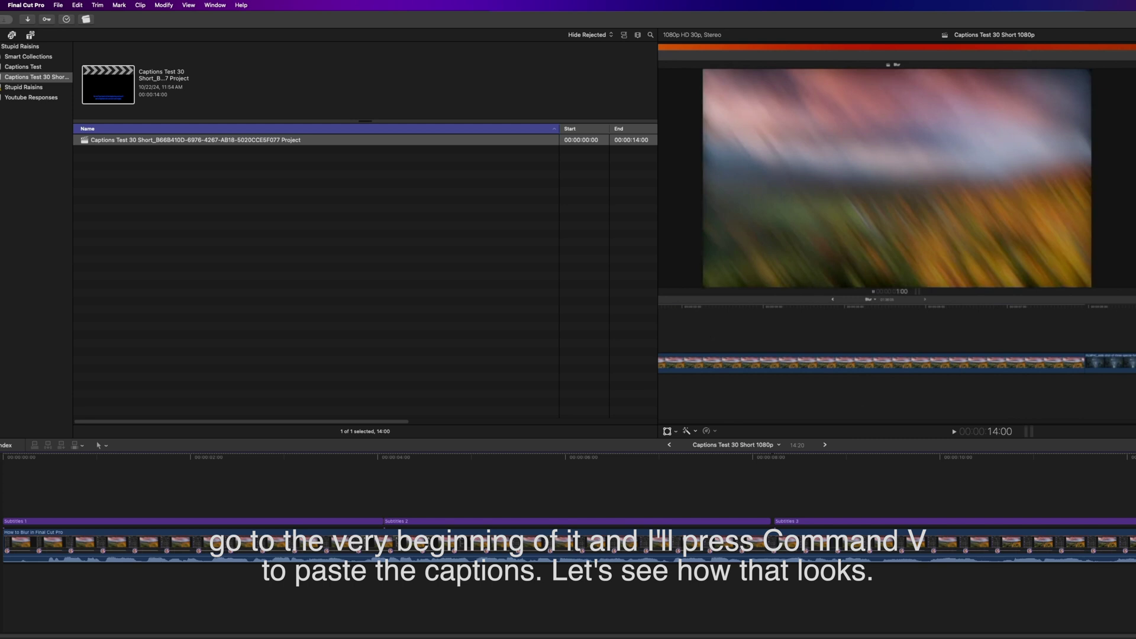
# - Play the captioned project from the beginning to preview the blue captions
pyautogui.press('Home')
pyautogui.press('space')
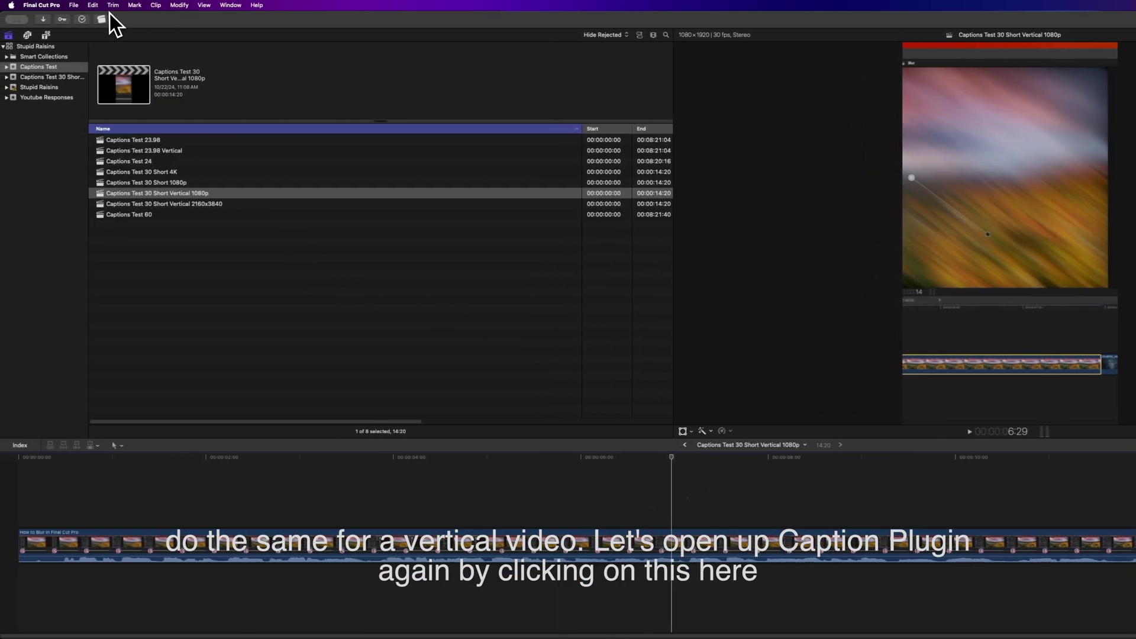
# - Reopen CaptionPop AI, switch to a 9:16 frame, and set 4 words per caption line
pyautogui.click(103, 19)
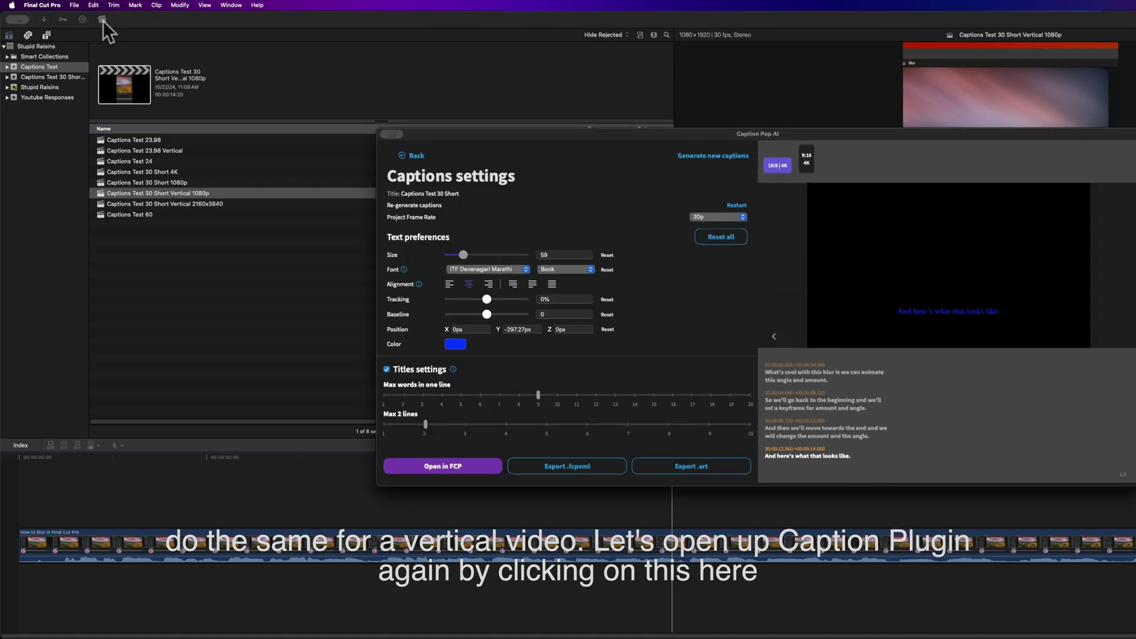
pyautogui.click(806, 161)
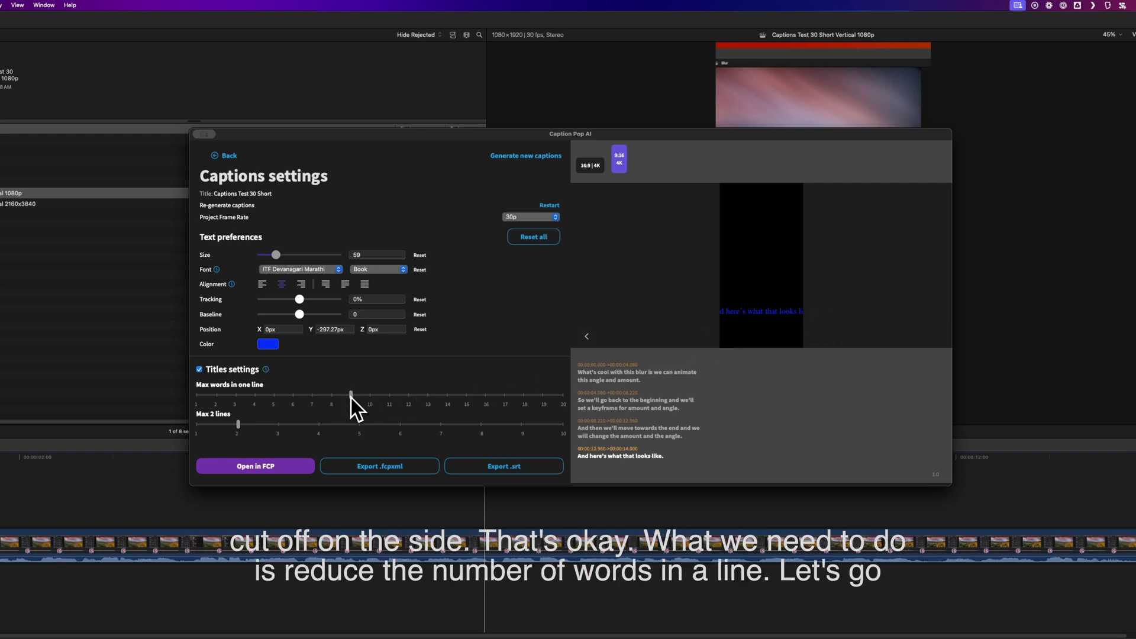
pyautogui.moveTo(352, 401); pyautogui.dragTo(251, 400)
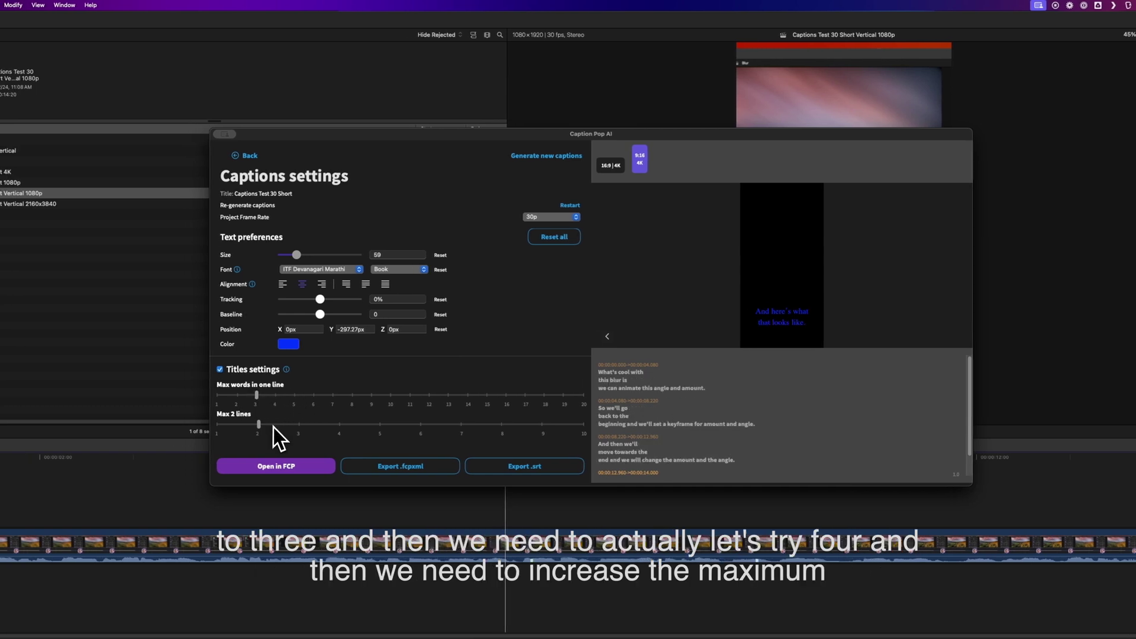
pyautogui.moveTo(261, 404); pyautogui.dragTo(425, 431)
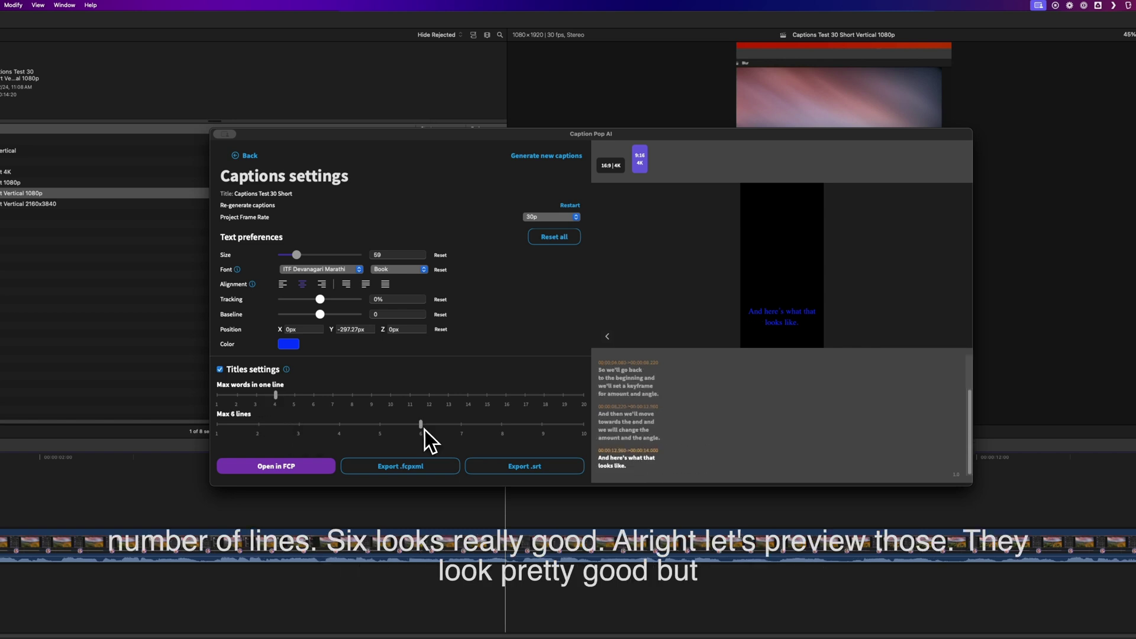
# - Preview several captions and raise them to about Y -235px in the vertical frame
pyautogui.scroll(2, 627, 438)
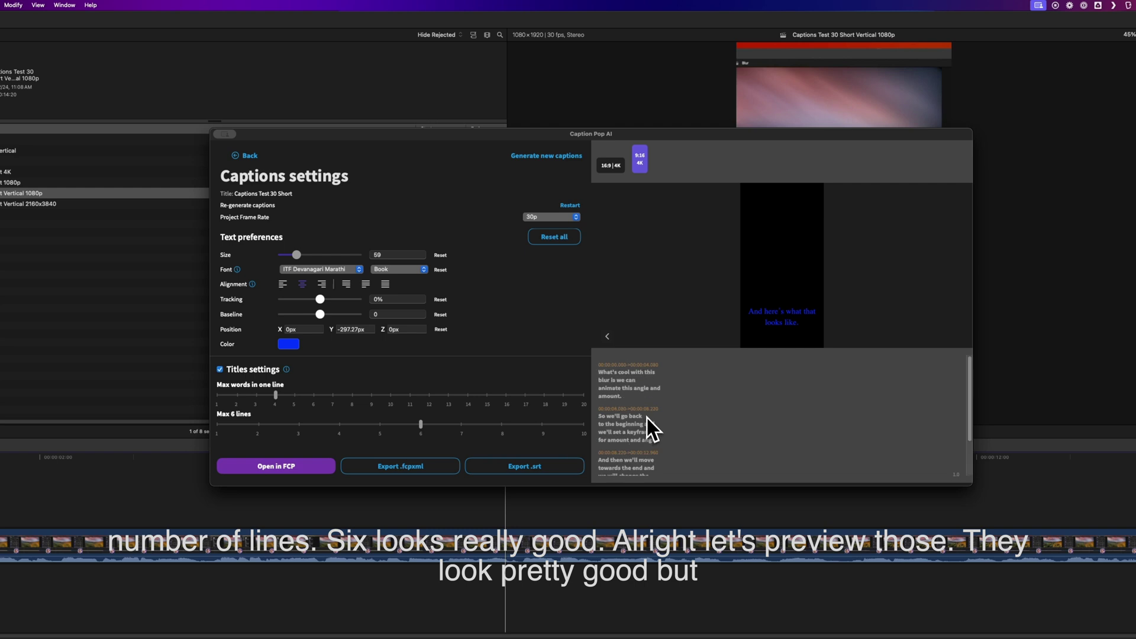
pyautogui.click(629, 437)
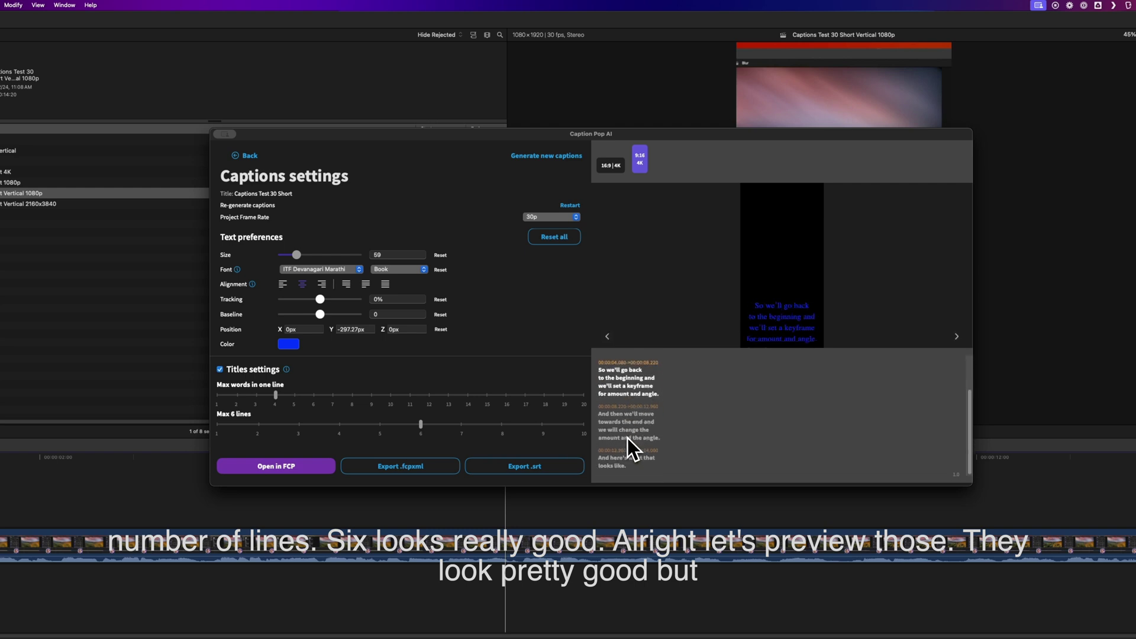
pyautogui.click(627, 439)
pyautogui.moveTo(330, 333)
pyautogui.mouseDown()
pyautogui.moveTo(329, 304)
pyautogui.moveTo(330, 322)
pyautogui.mouseUp()
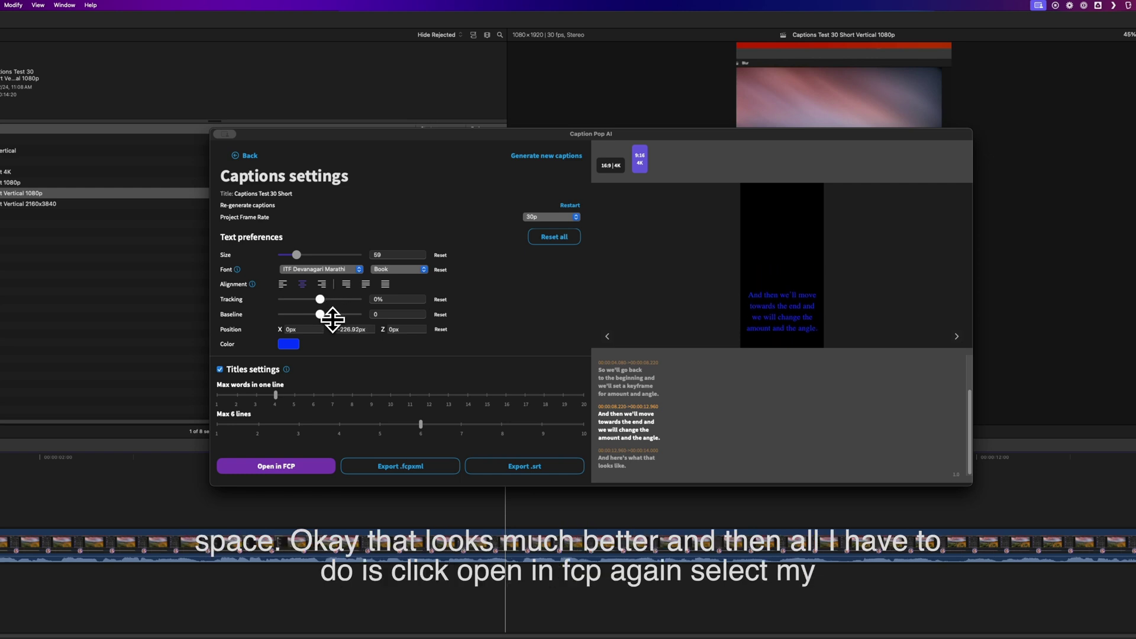
pyautogui.scroll(3, 628, 402)
pyautogui.click(627, 399)
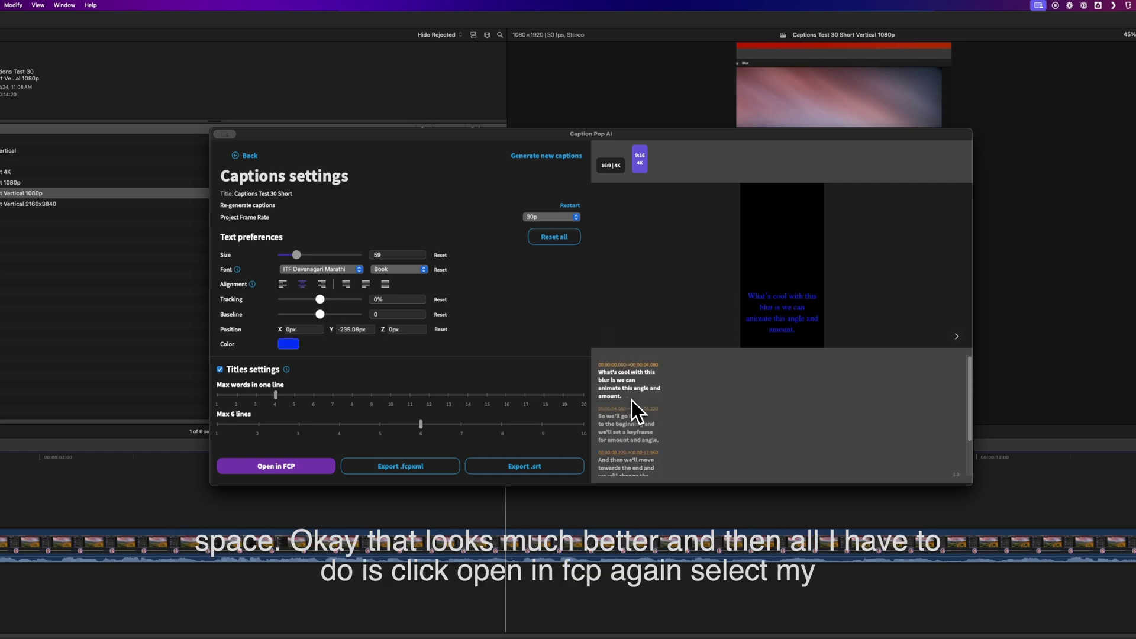
# - Import the vertical captions into the Stupid Raisins library and minimize CaptionPop AI
pyautogui.click(286, 466)
pyautogui.click(501, 212)
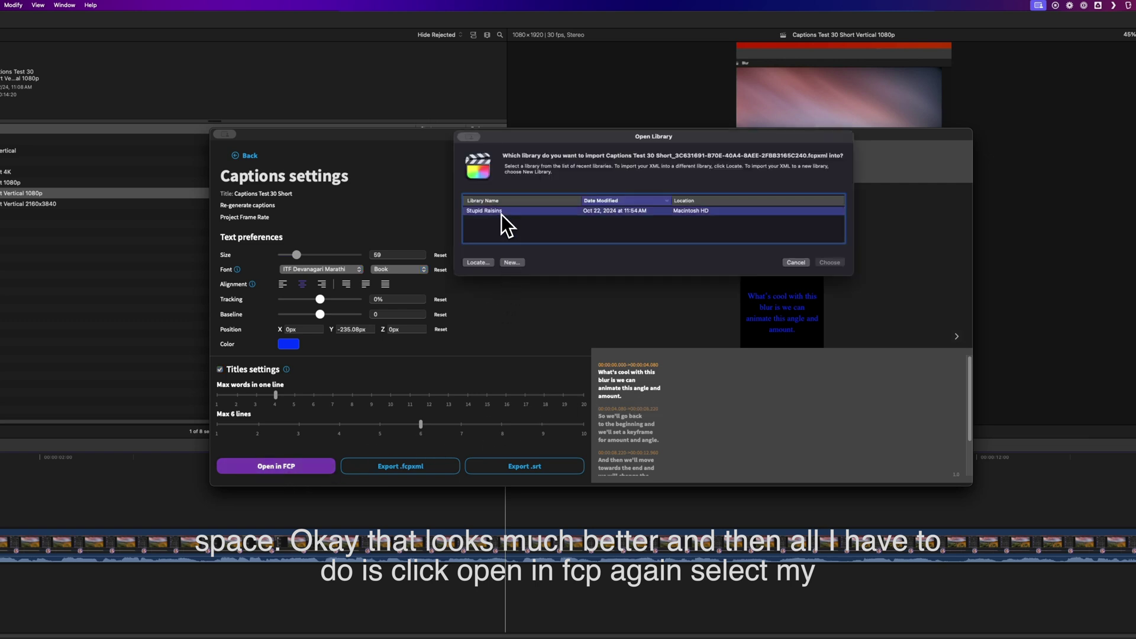
pyautogui.click(830, 262)
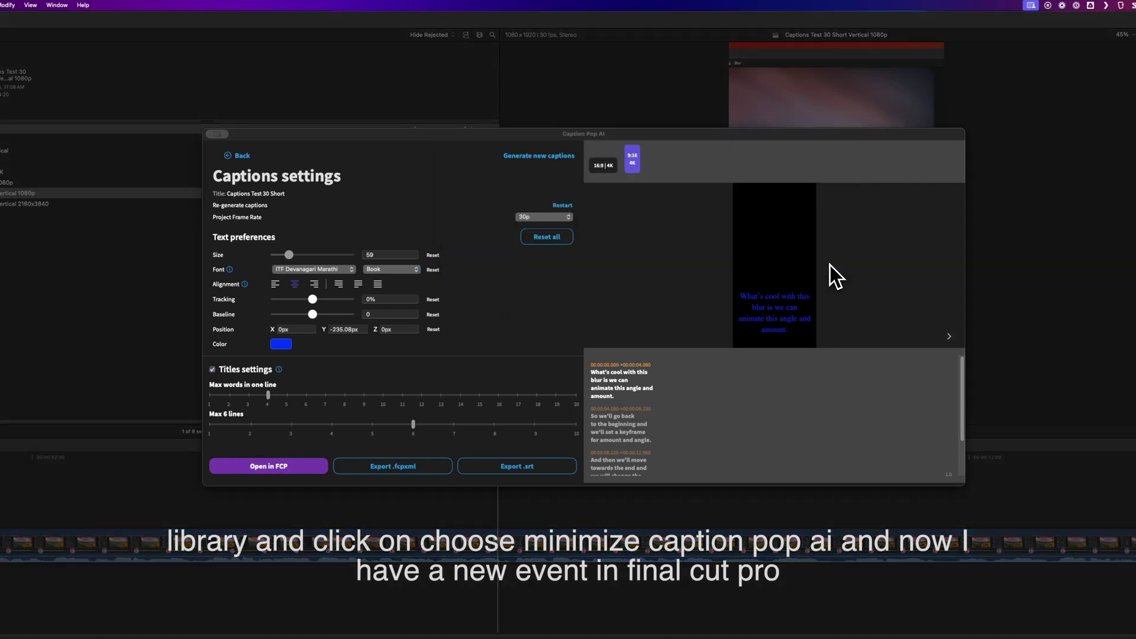
pyautogui.click(332, 135)
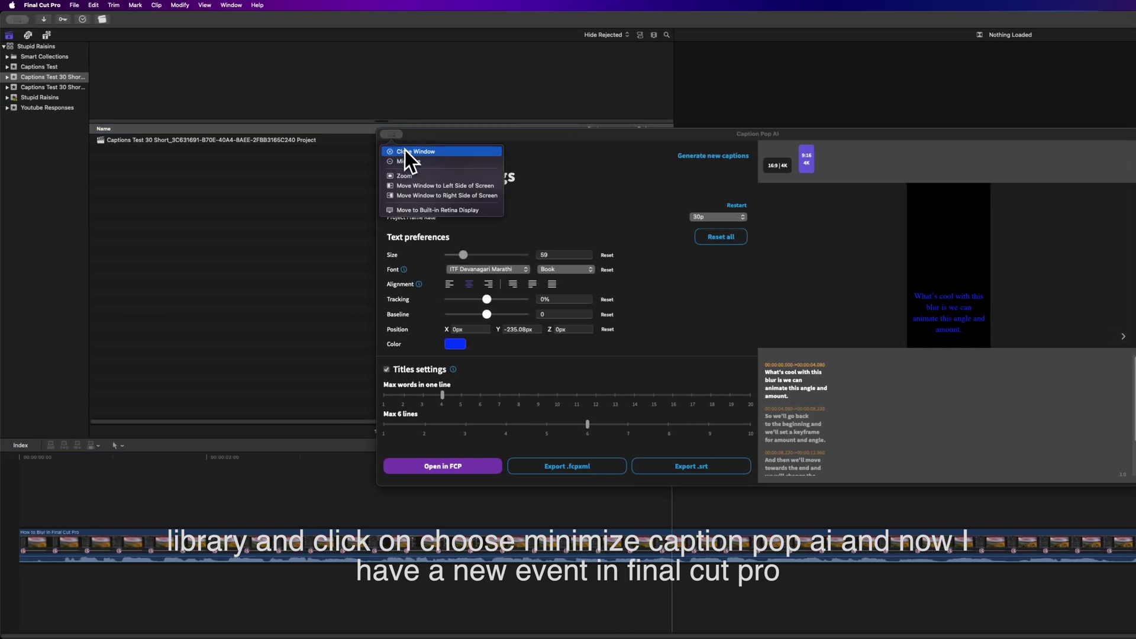
pyautogui.click(408, 160)
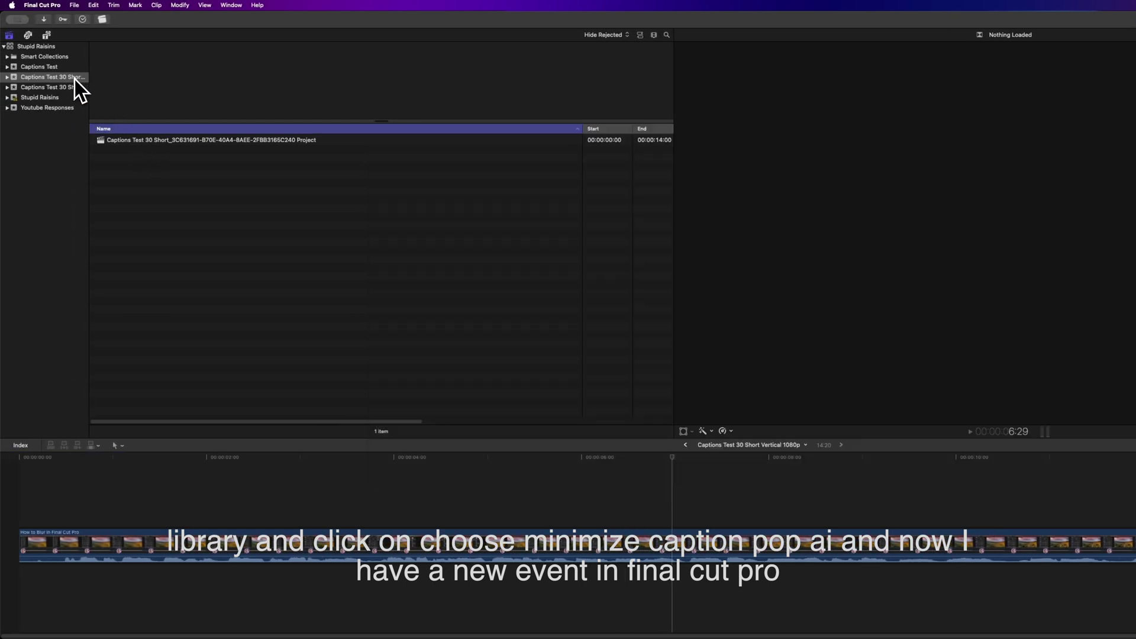
# - Open the new vertical captions project, select all its caption clips, and return to the Vertical 1080p project
pyautogui.doubleClick(161, 140)
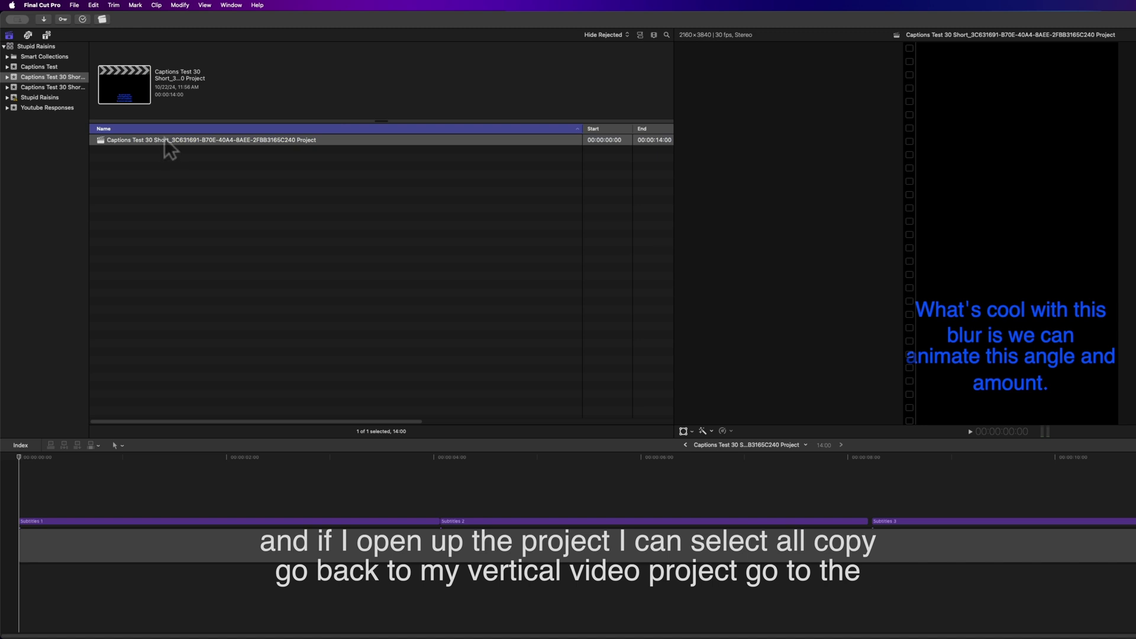
pyautogui.click(290, 475)
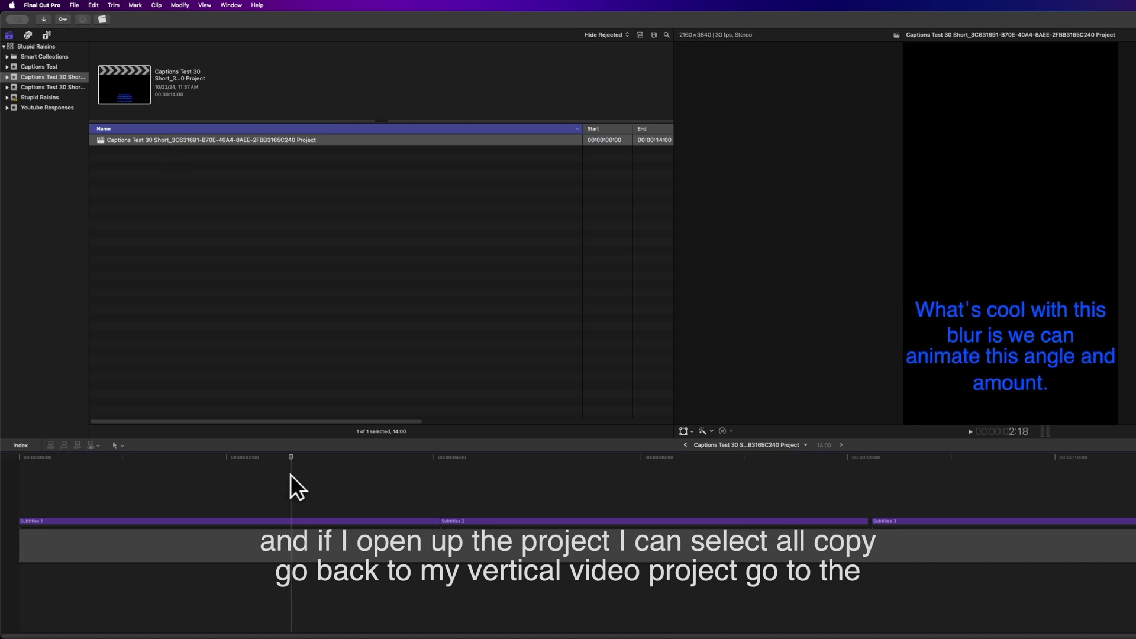
pyautogui.press('super+a')
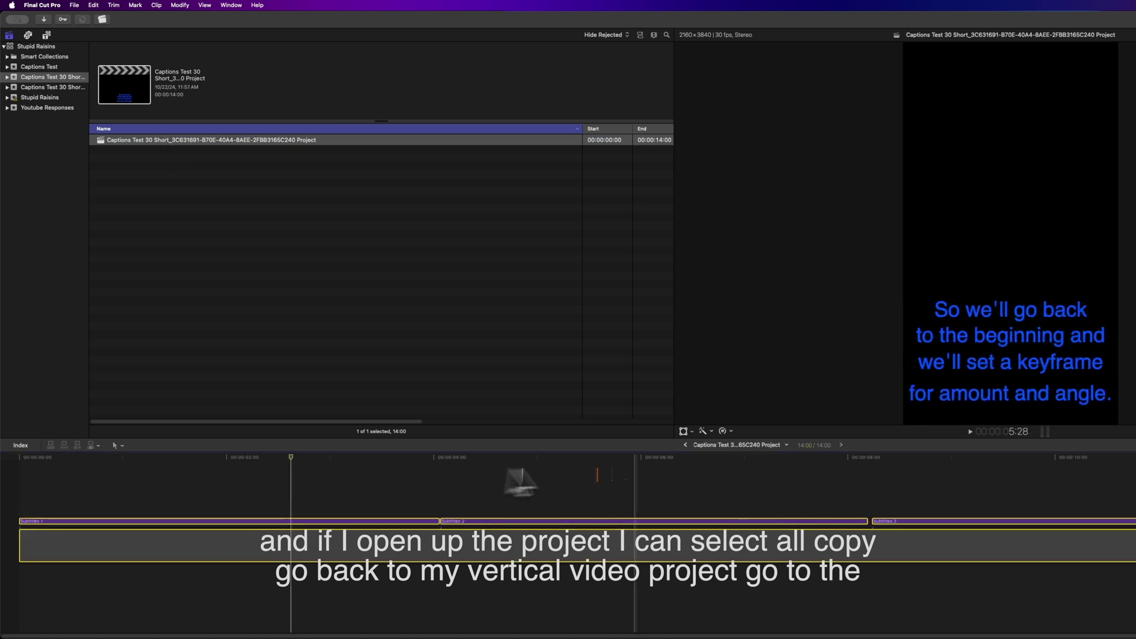
pyautogui.click(665, 447)
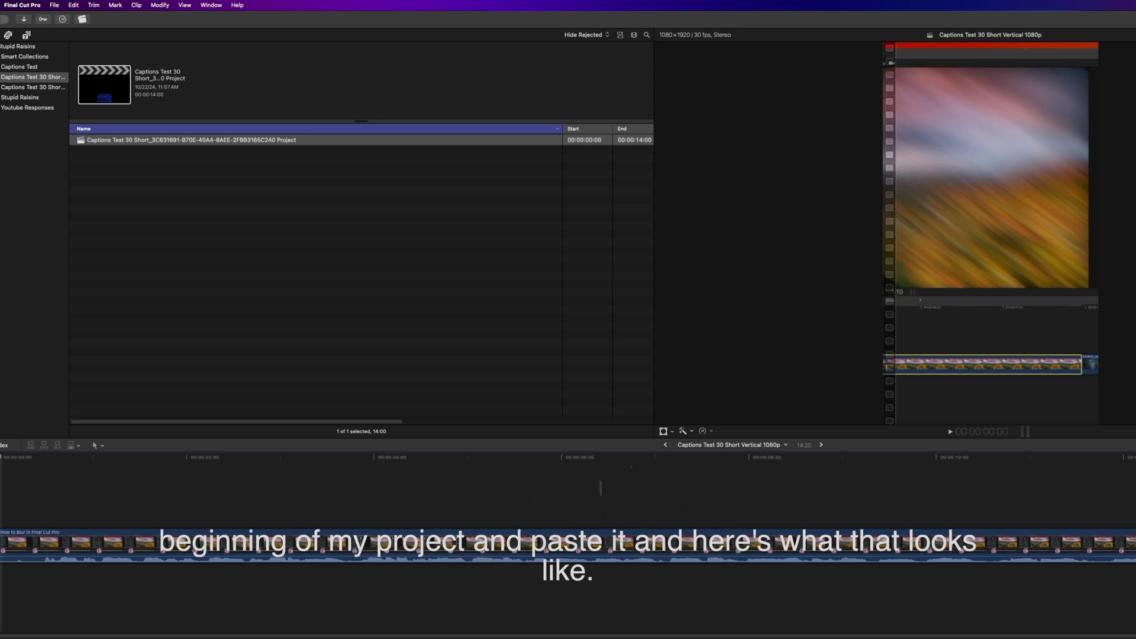
# - Paste the three blue caption clips at the project start and play them back to check
pyautogui.press('super+v')
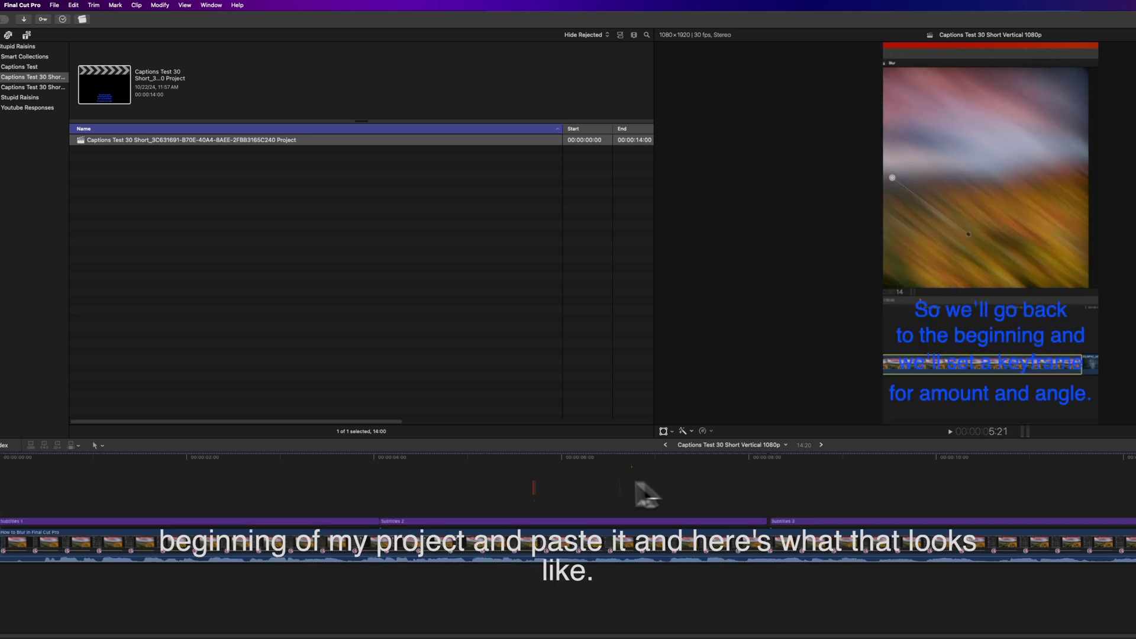
pyautogui.click(309, 478)
pyautogui.press('space')
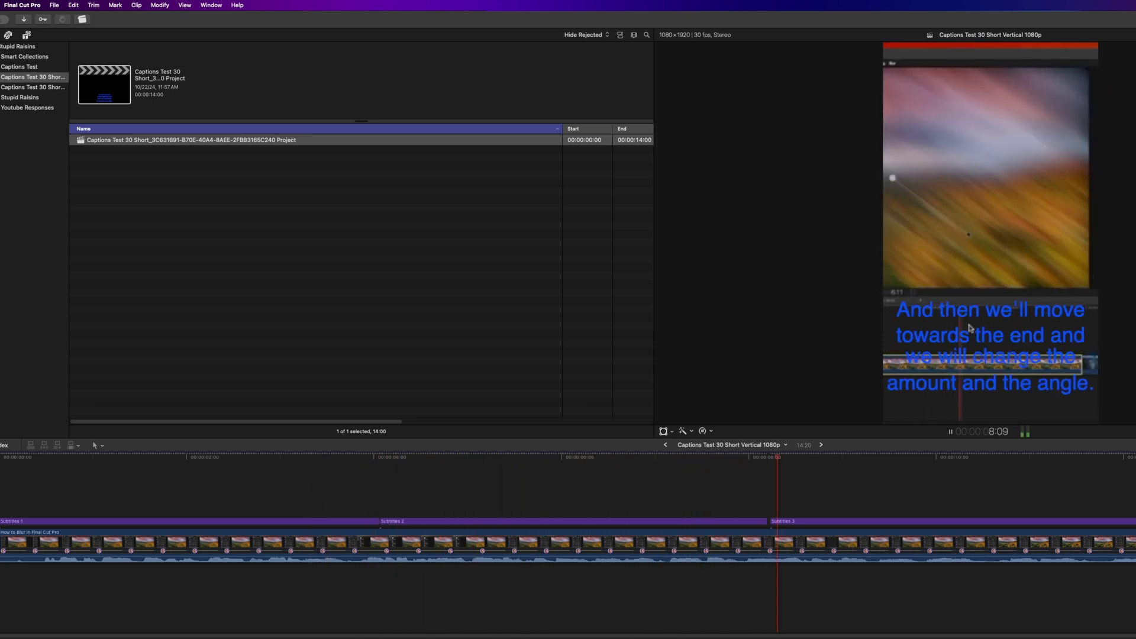
pyautogui.press('space')
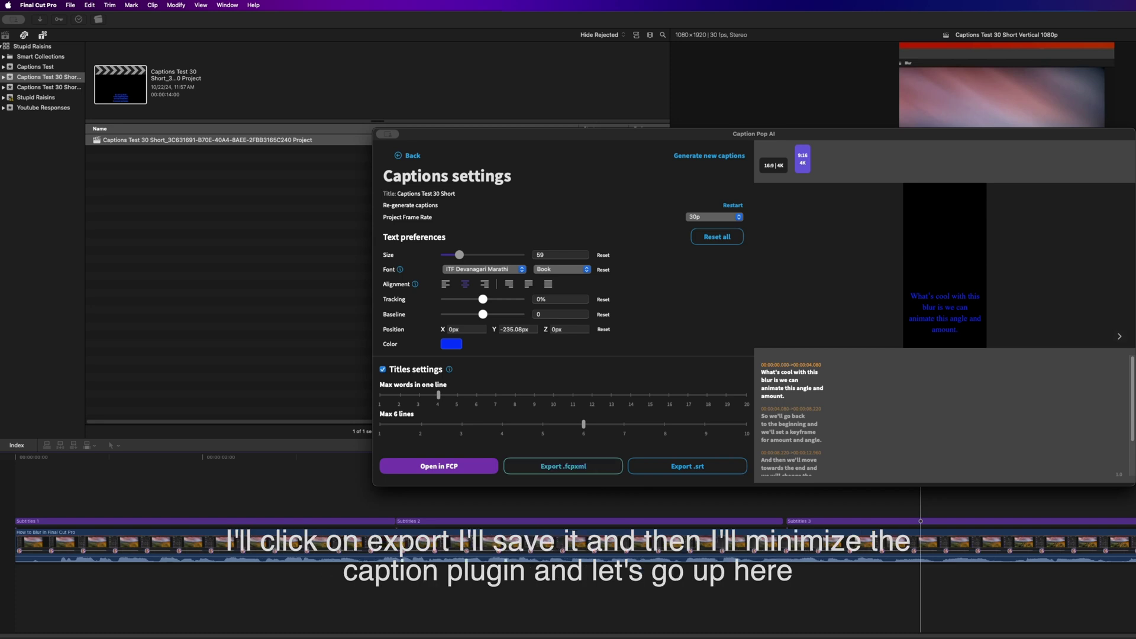
# - Export the captions from CaptionPop AI as Captions Test 30 Short.fcpxml
pyautogui.click(563, 466)
pyautogui.click(781, 304)
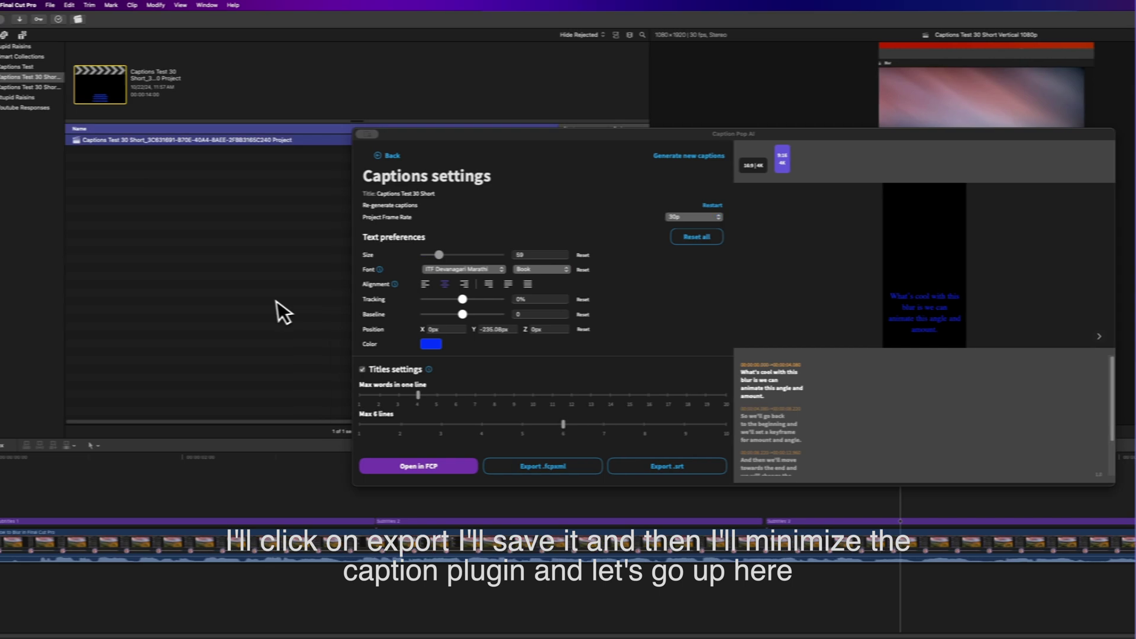
pyautogui.moveTo(255, 135)
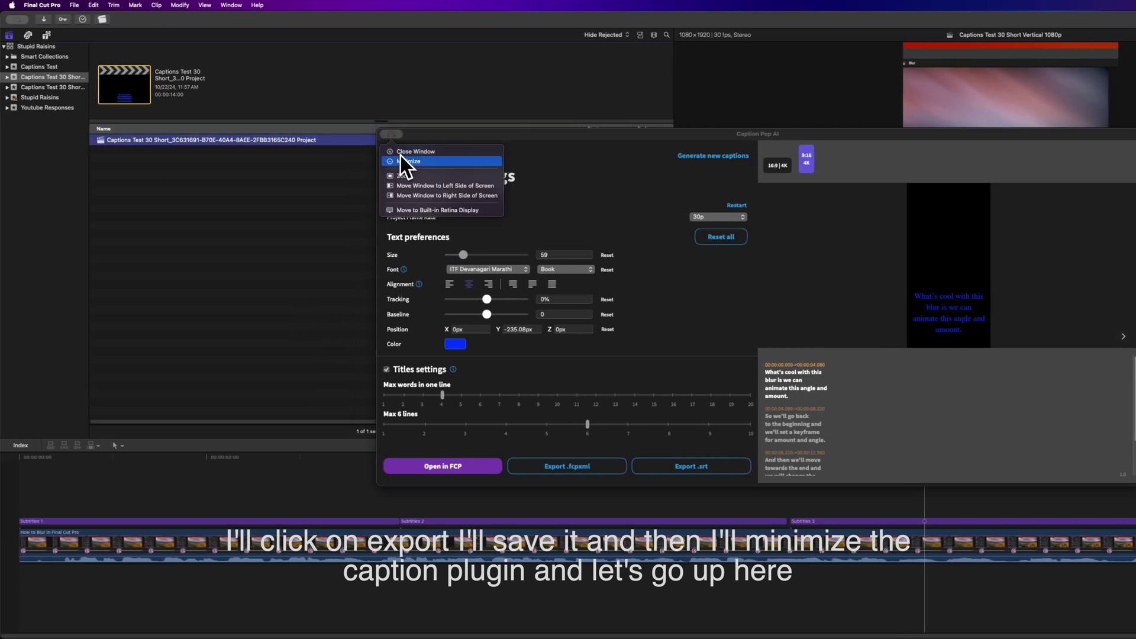
pyautogui.click(403, 160)
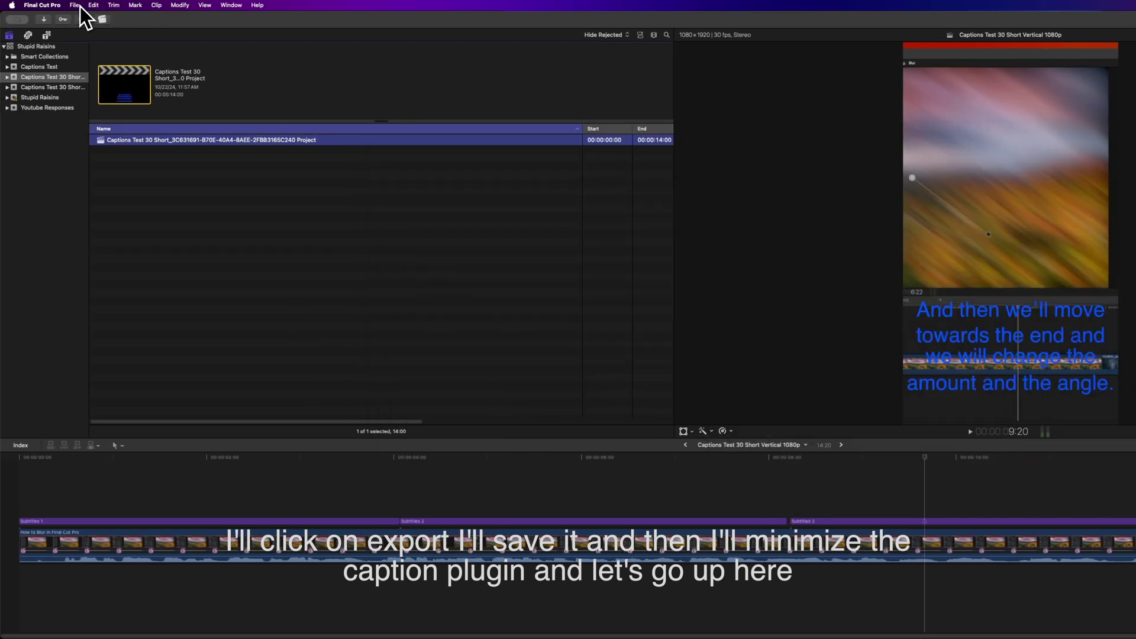
# - Import Captions Test 30 Short.fcpxml as XML, replacing the same-named library items
pyautogui.click(78, 6)
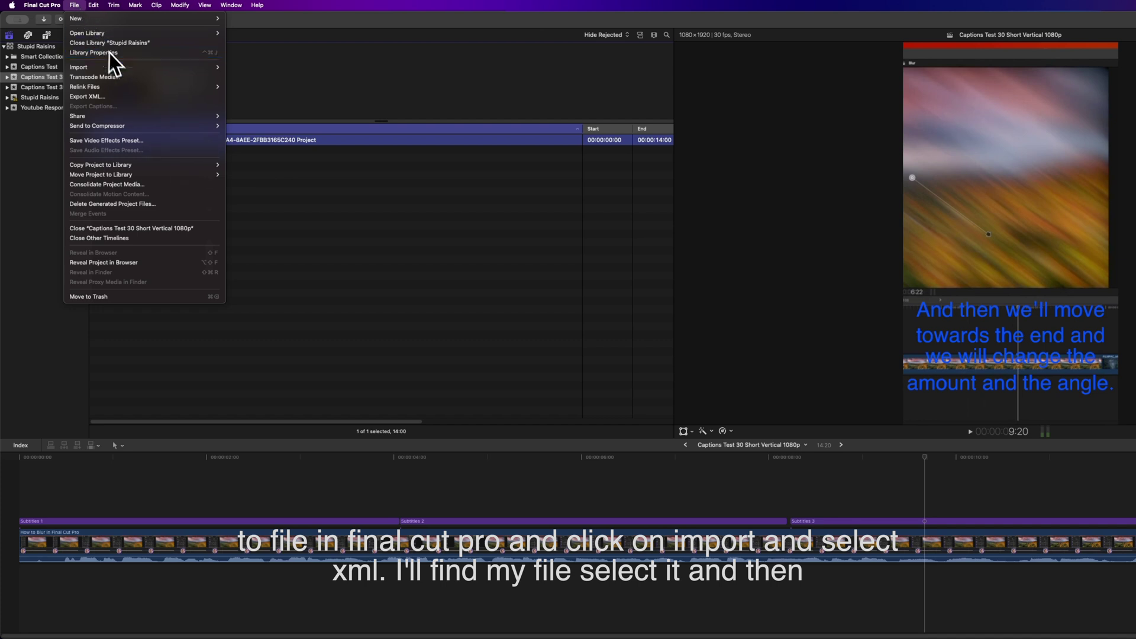
pyautogui.moveTo(122, 68)
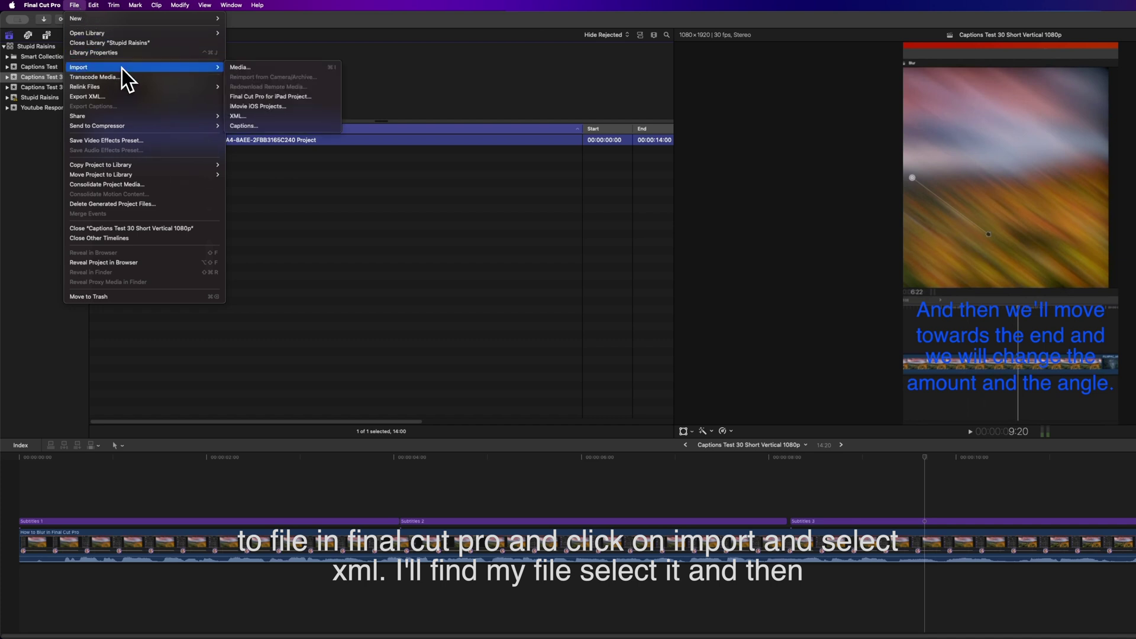
pyautogui.click(258, 116)
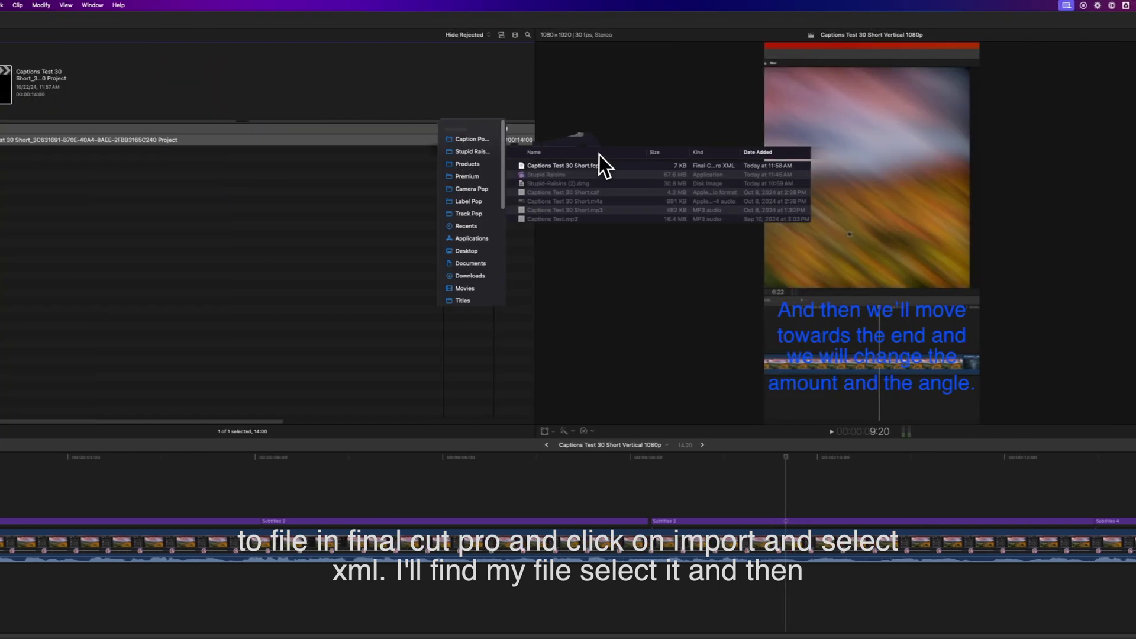
pyautogui.click(603, 166)
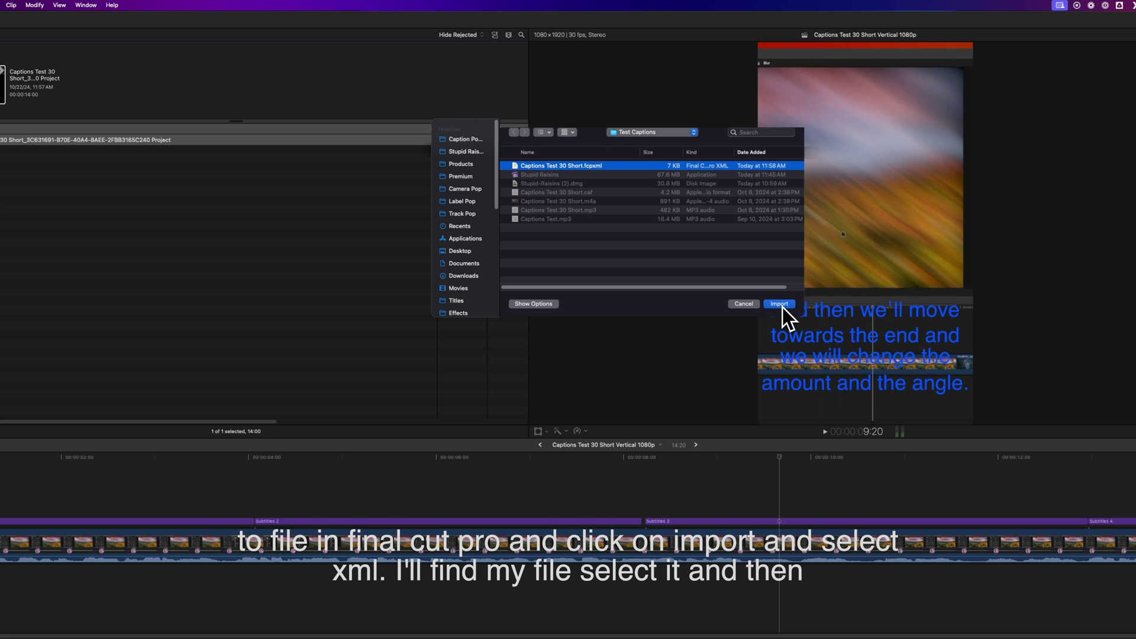
pyautogui.click(779, 305)
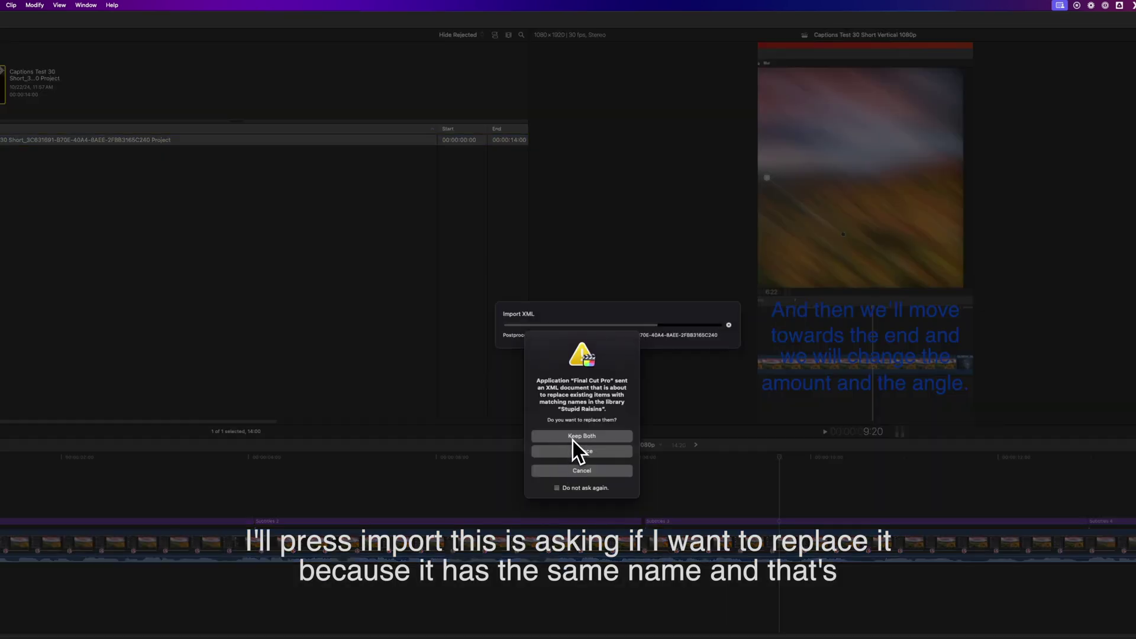
pyautogui.click(574, 453)
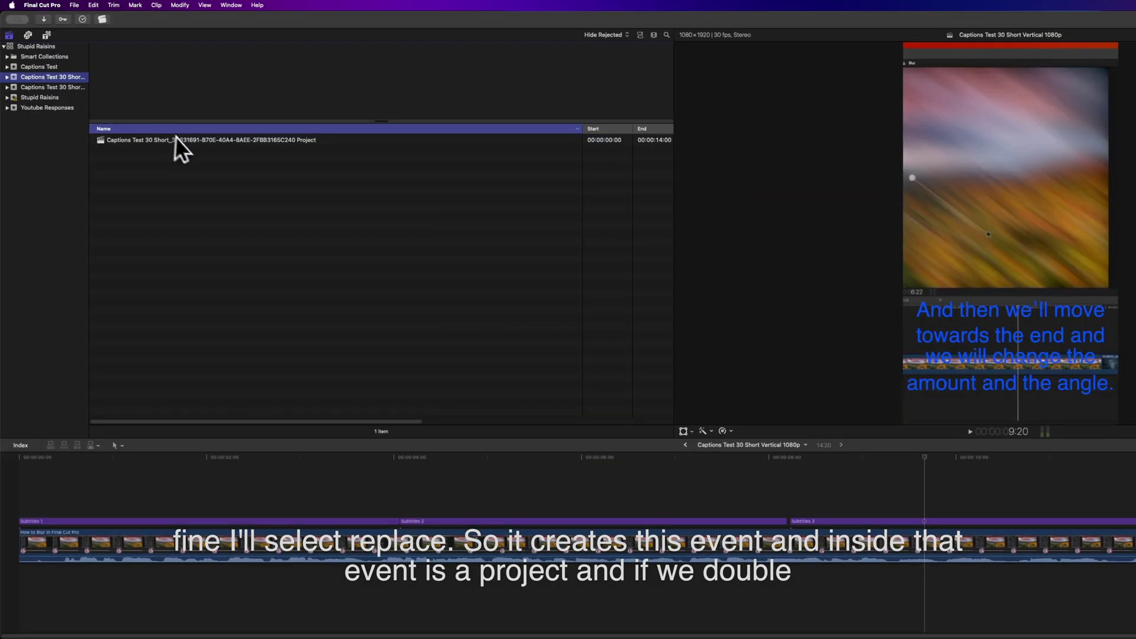
# - Open the newly imported Captions Test 30 Short project from the browser
pyautogui.doubleClick(185, 140)
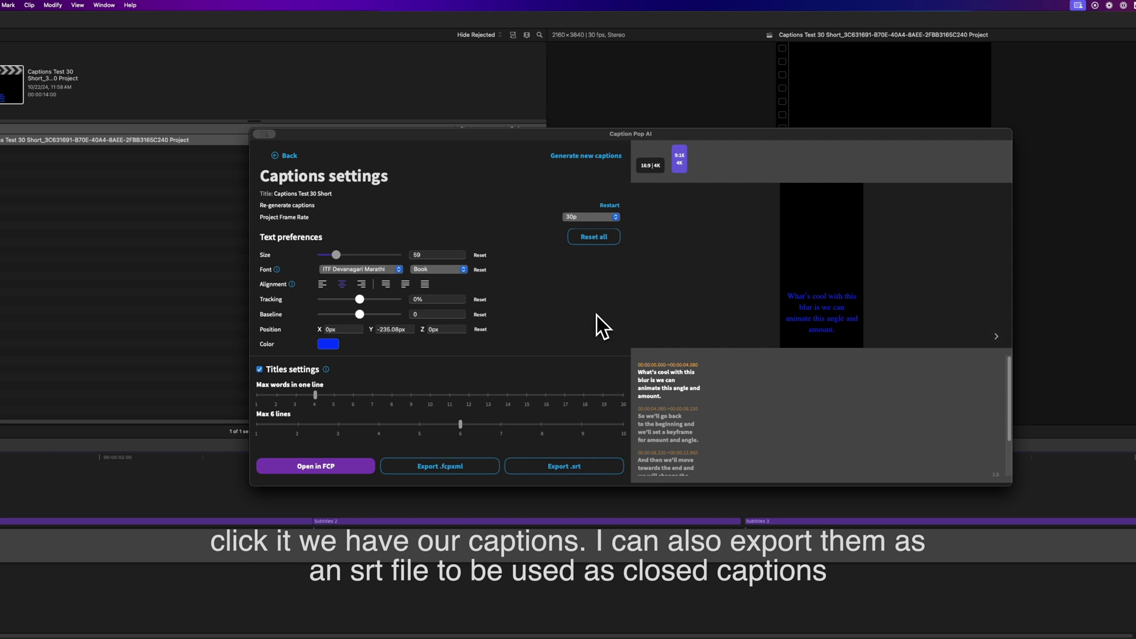
# - Export the captions from CaptionPop AI as Captions Test 30 Short.srt
pyautogui.click(587, 467)
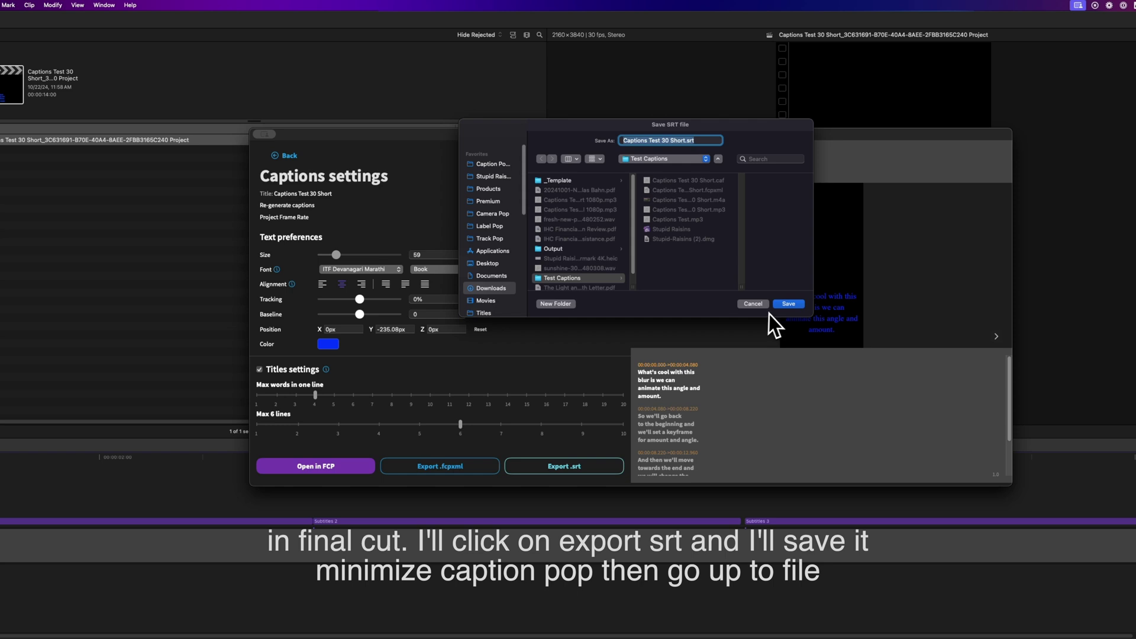
pyautogui.click(788, 304)
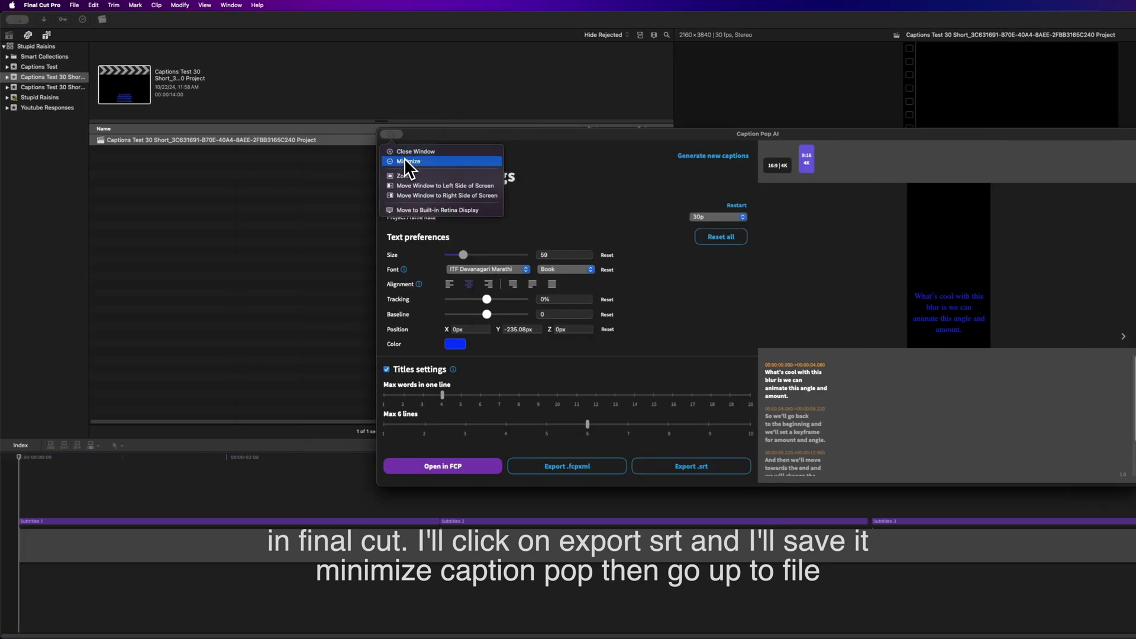
pyautogui.click(265, 133)
# - Import Captions Test 30 Short.srt as closed captions into the Vertical 1080p timeline
pyautogui.click(75, 6)
pyautogui.moveTo(109, 67)
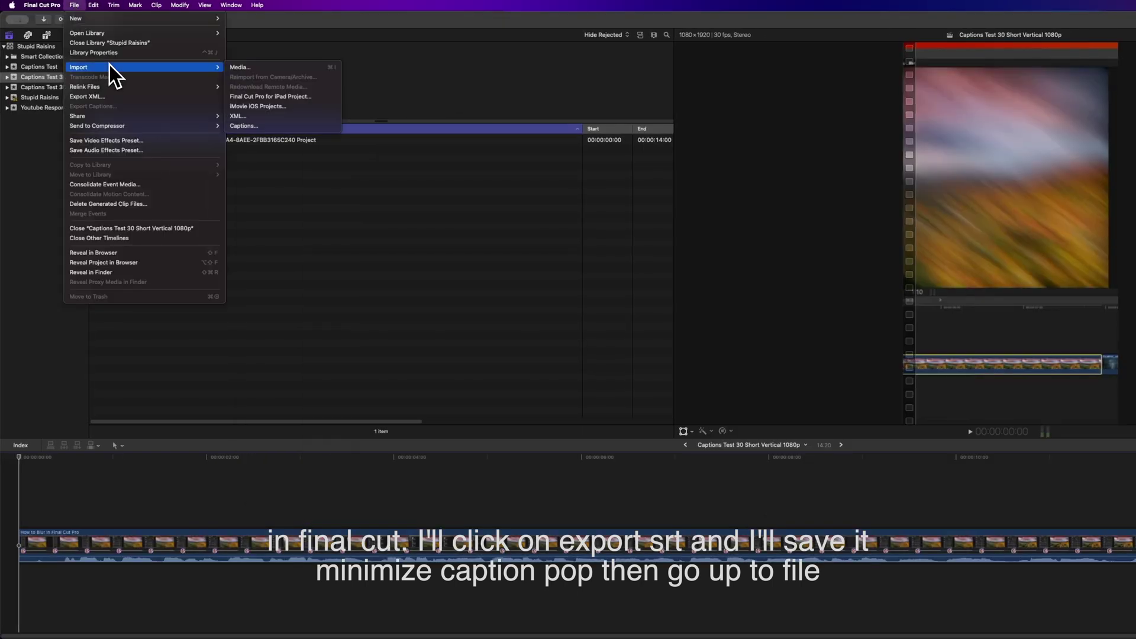
pyautogui.click(275, 125)
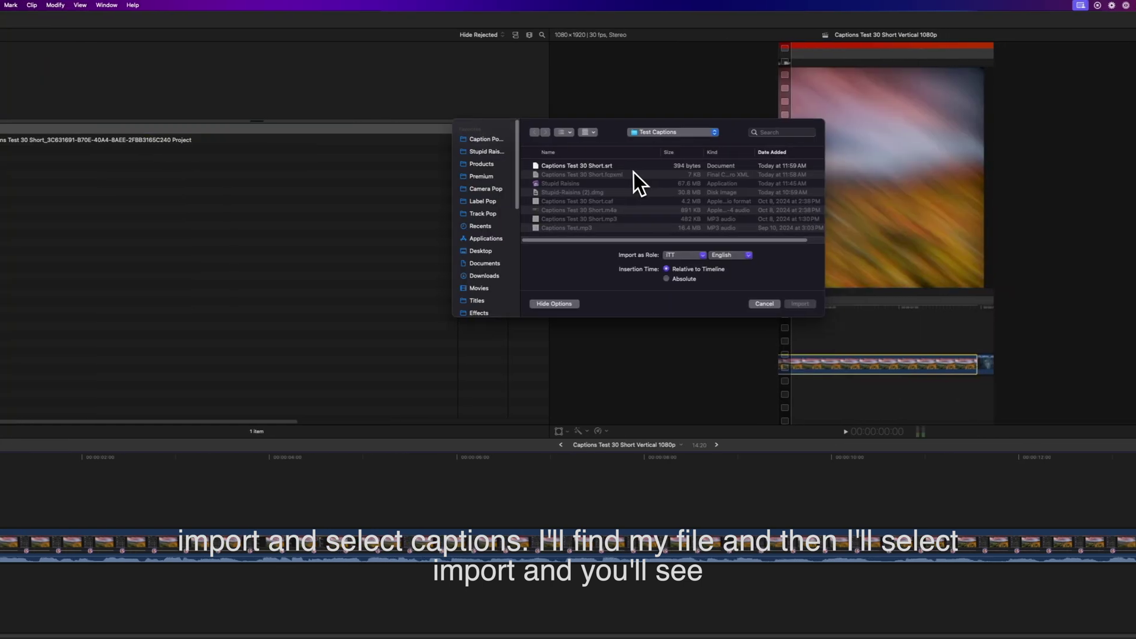
pyautogui.click(630, 168)
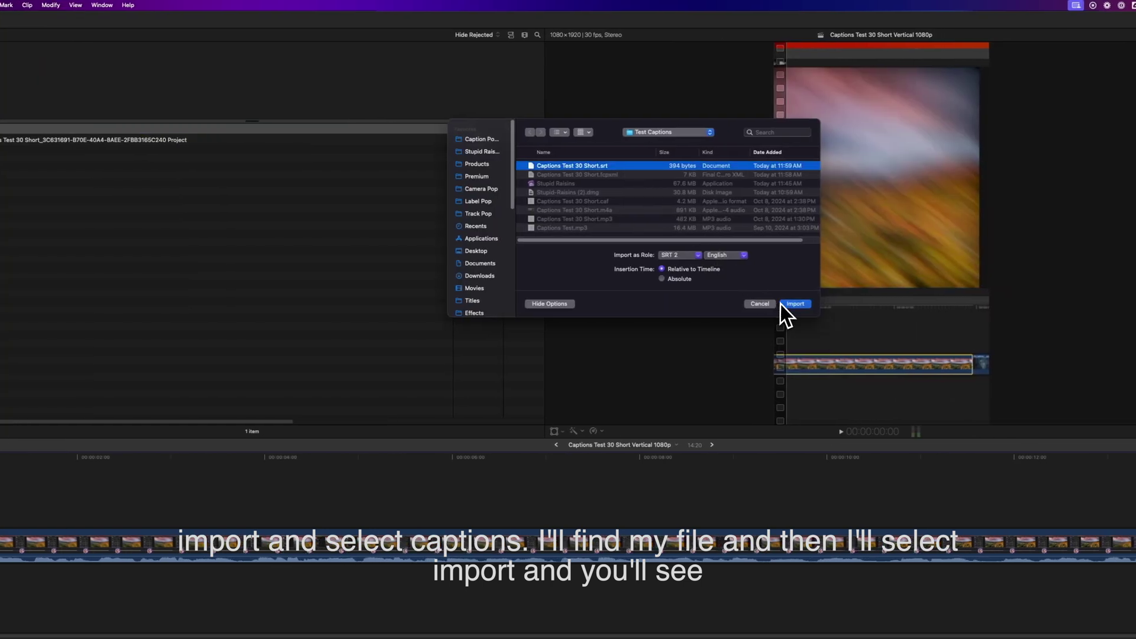
pyautogui.click(794, 304)
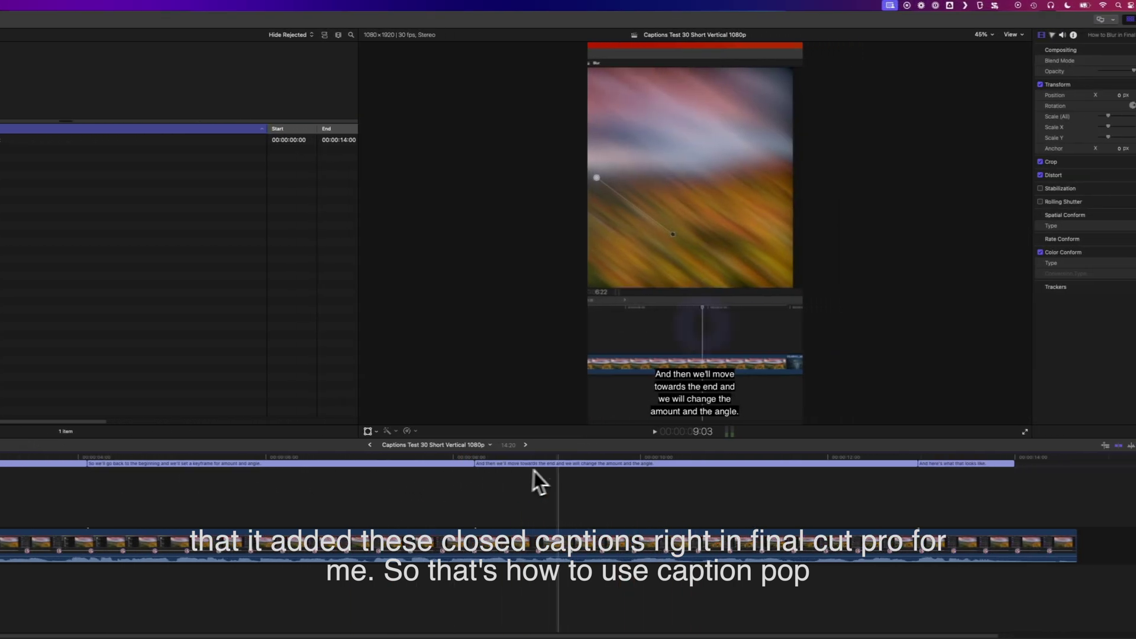
pyautogui.press('Home')
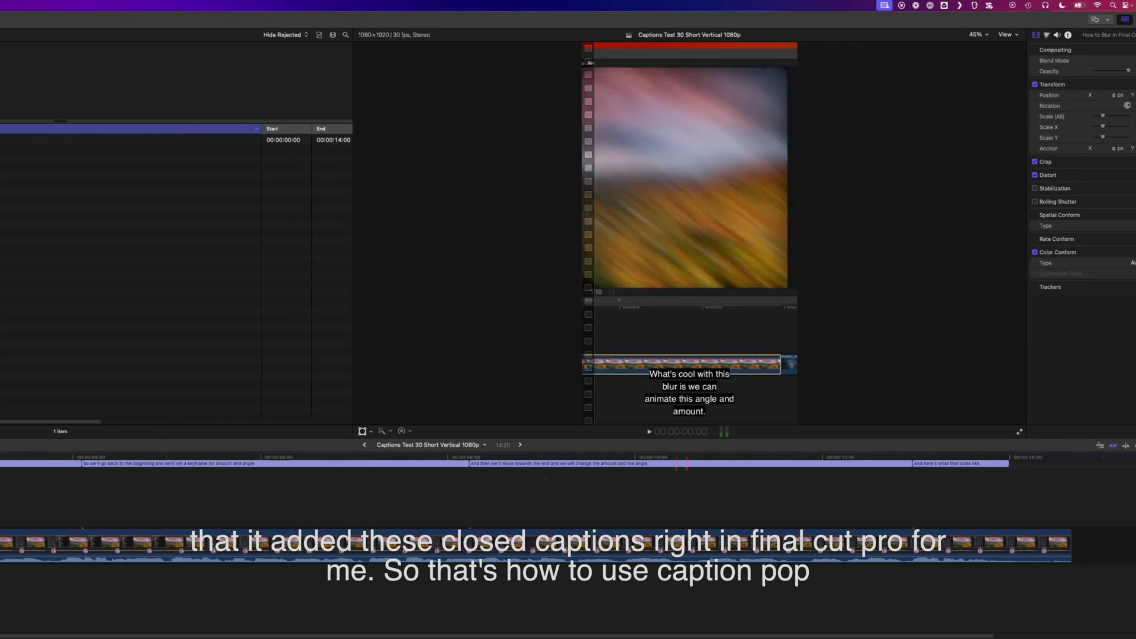